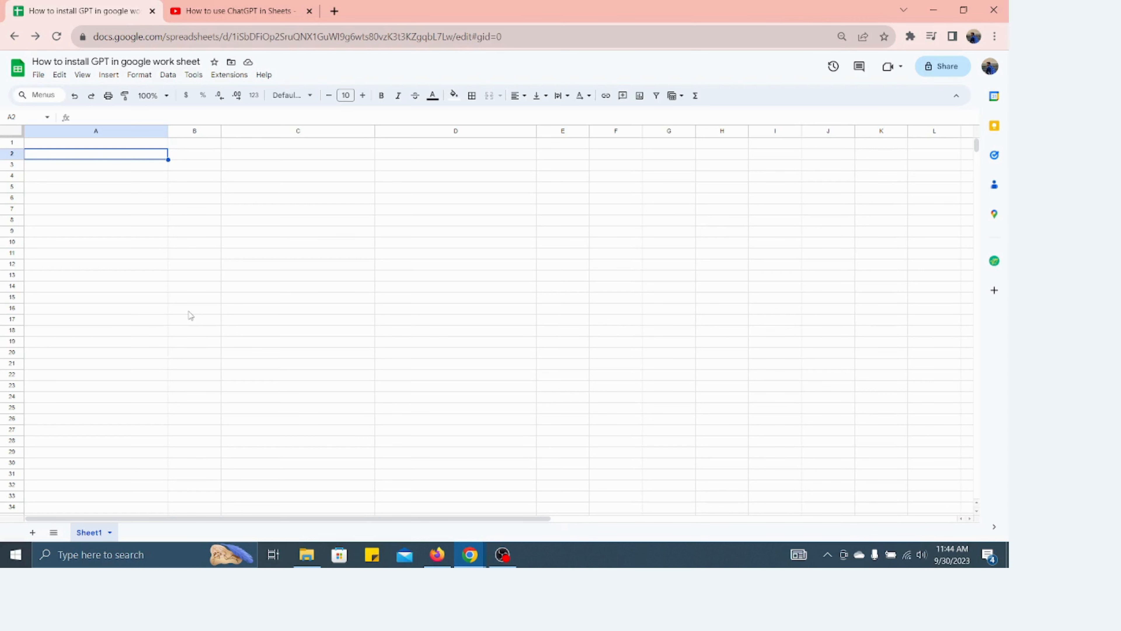
- Enter the formula =GPT("I want tabline for supermarket") in cell A2
type("=gpt")
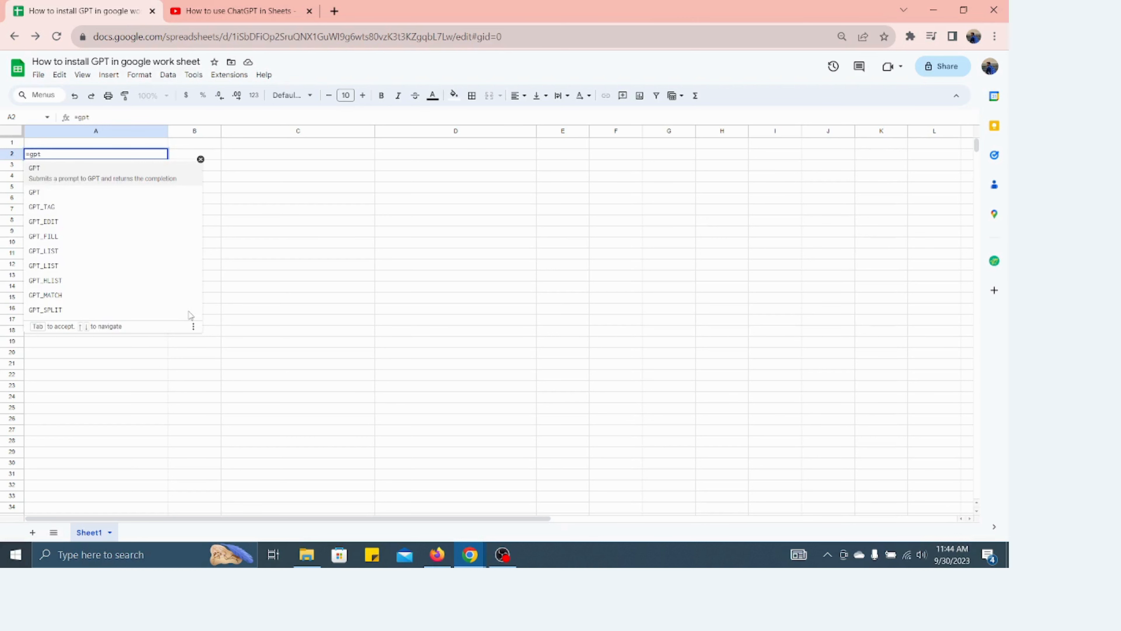
type("\"")
key("BackSpace")
key("BackSpace")
key("BackSpace")
key("BackSpace")
type("gpt")
key("Tab")
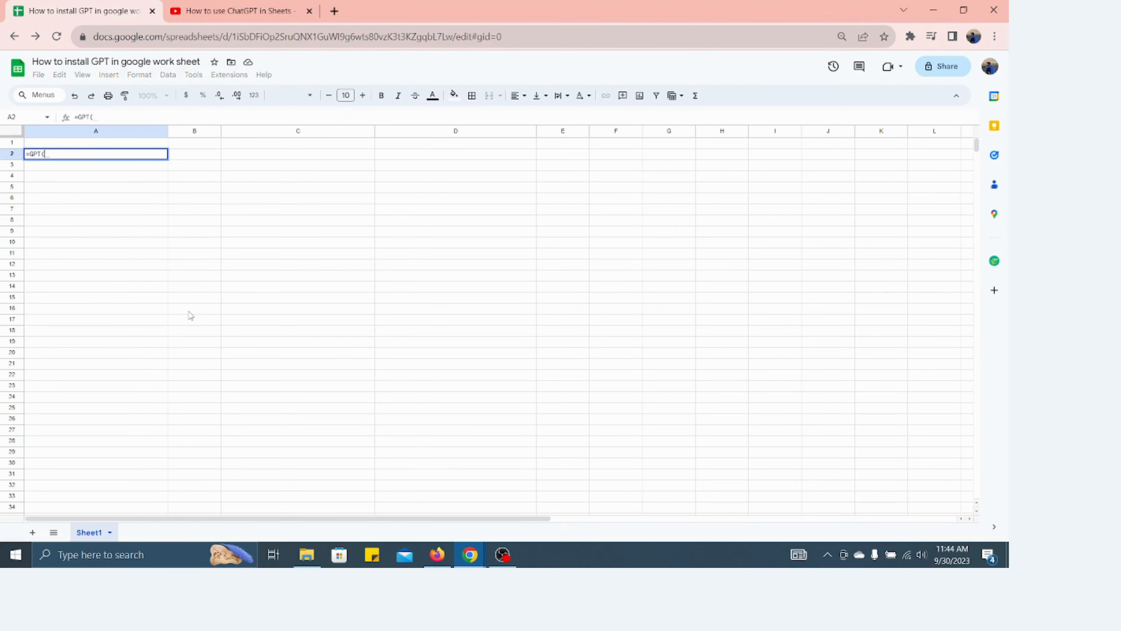
type("\"")
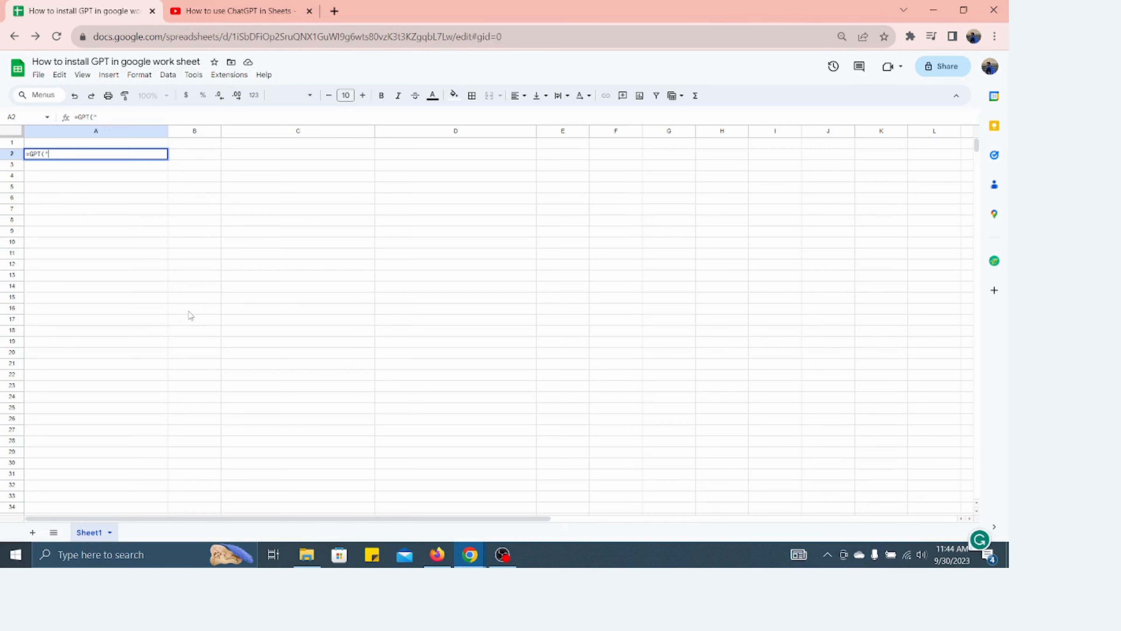
type("I wo")
type("nt tabli")
type("ne for supermar")
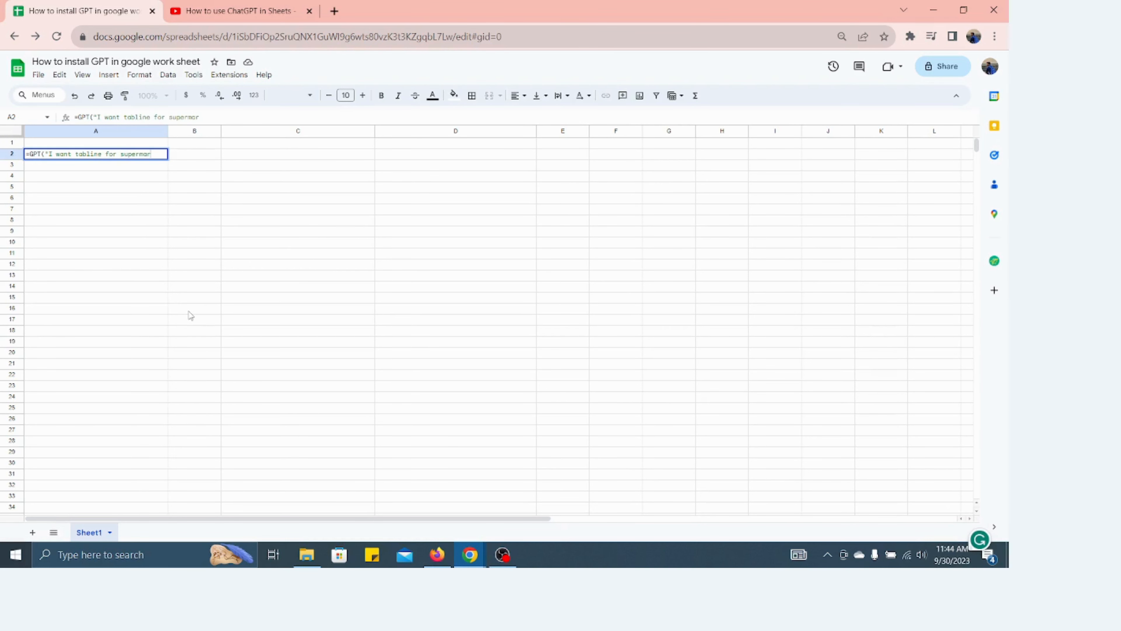
type("ket\")")
key("Return")
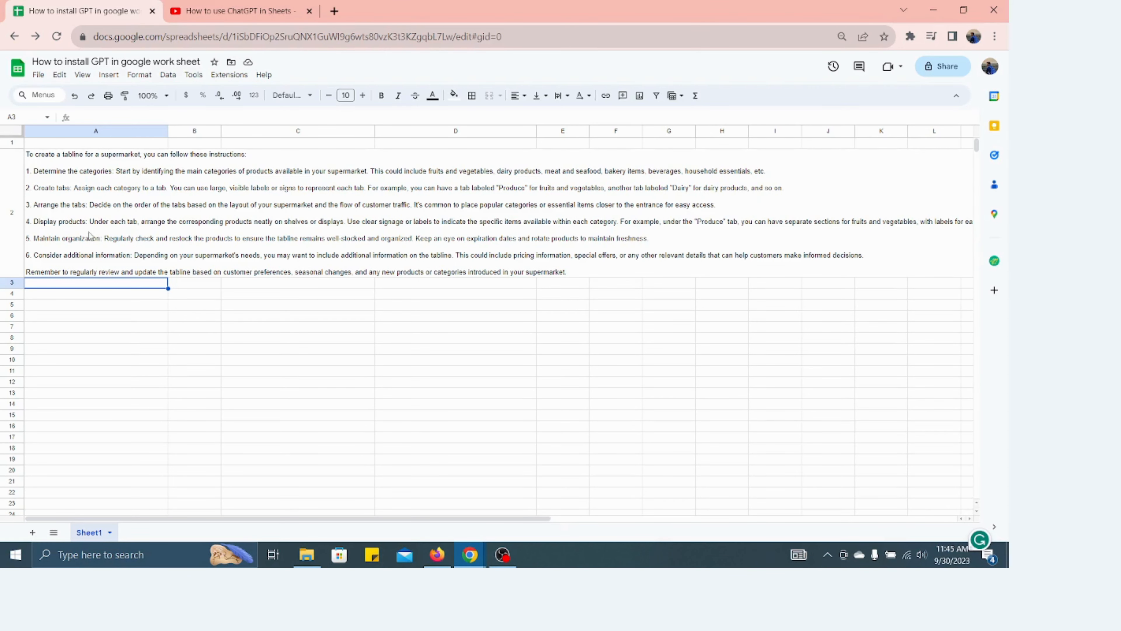
- Replace the prompt in cell A2's GPT formula with "Write a tagline for a grocery shop"
double_click(93, 194)
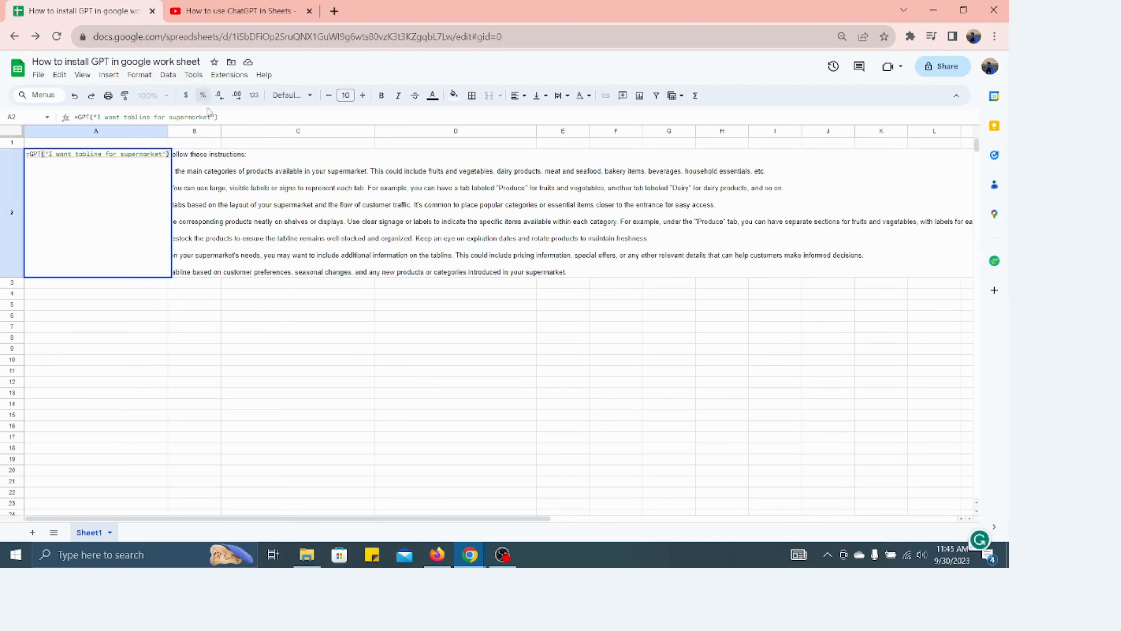
left_click(212, 117)
key("BackSpace")
key("BackSpace")
key("BackSpace")
key("BackSpace")
key("BackSpace")
key("BackSpace")
key("BackSpace")
key("BackSpace")
key("BackSpace")
key("BackSpace")
key("BackSpace")
key("BackSpace")
key("BackSpace")
key("BackSpace")
key("BackSpace")
key("BackSpace")
key("BackSpace")
key("BackSpace")
key("BackSpace")
key("BackSpace")
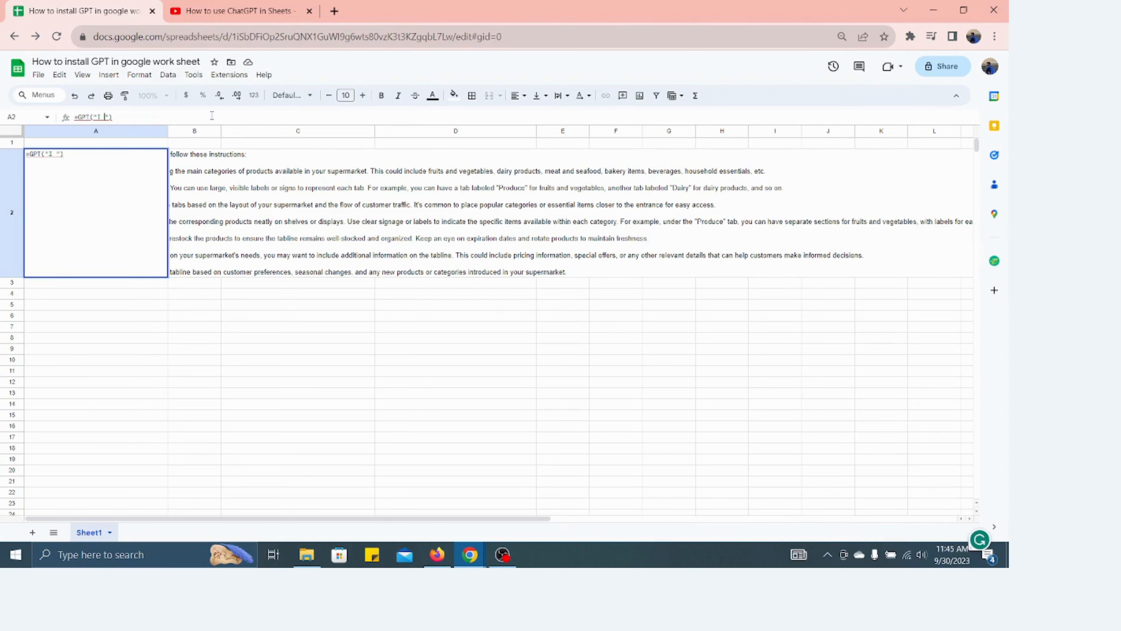
key("BackSpace")
type("\"")
type("Write a ")
type("taglin")
type("e for a d")
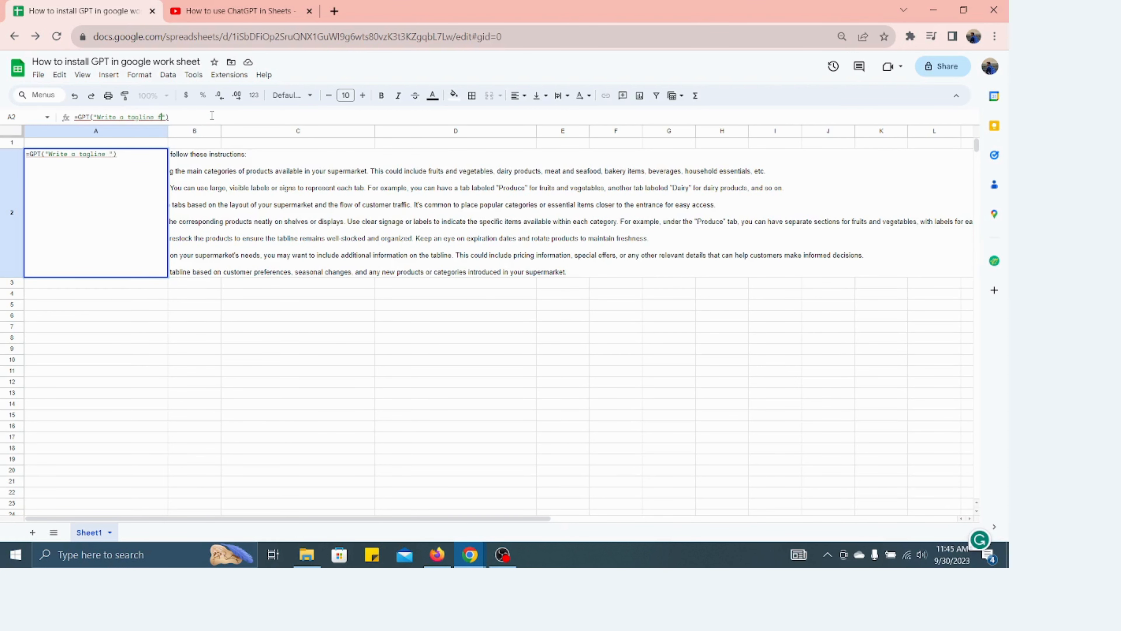
type("rocery")
type(" shop")
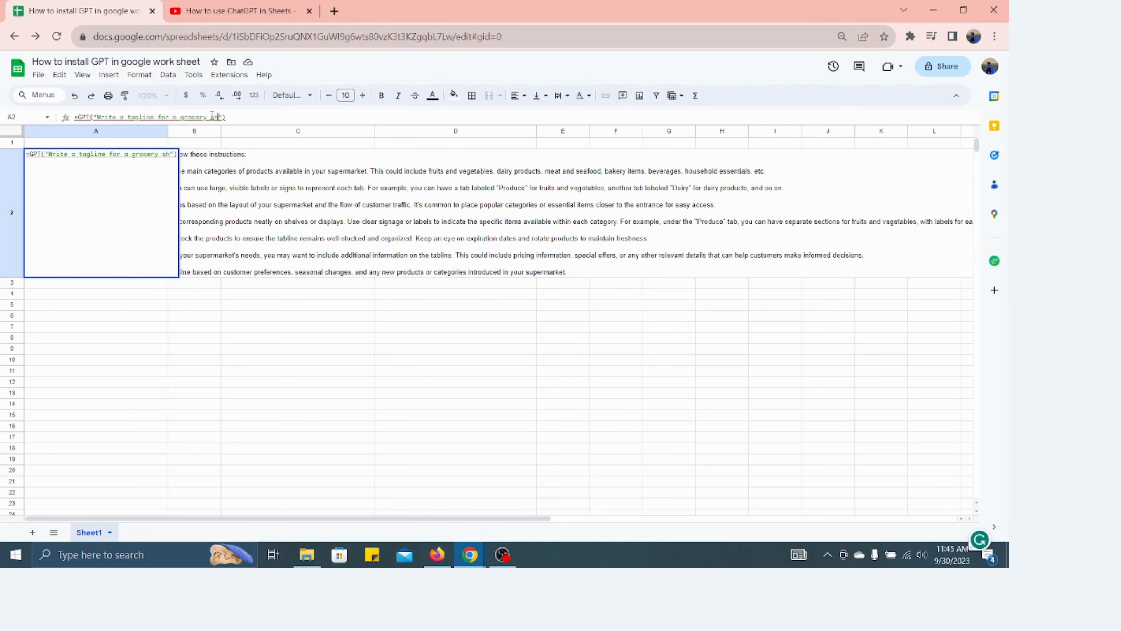
key("Return")
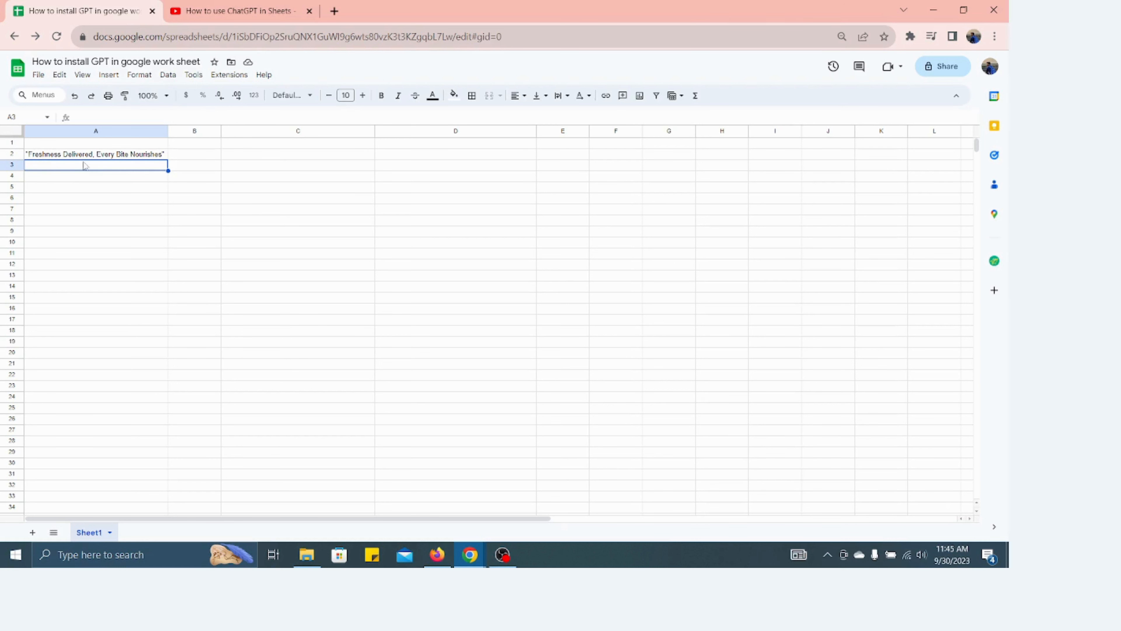
- Copy the prompt text from the formula in A2 into cell A4 and extend it to "Write a tagline for a grocery shop in"
left_click(133, 224)
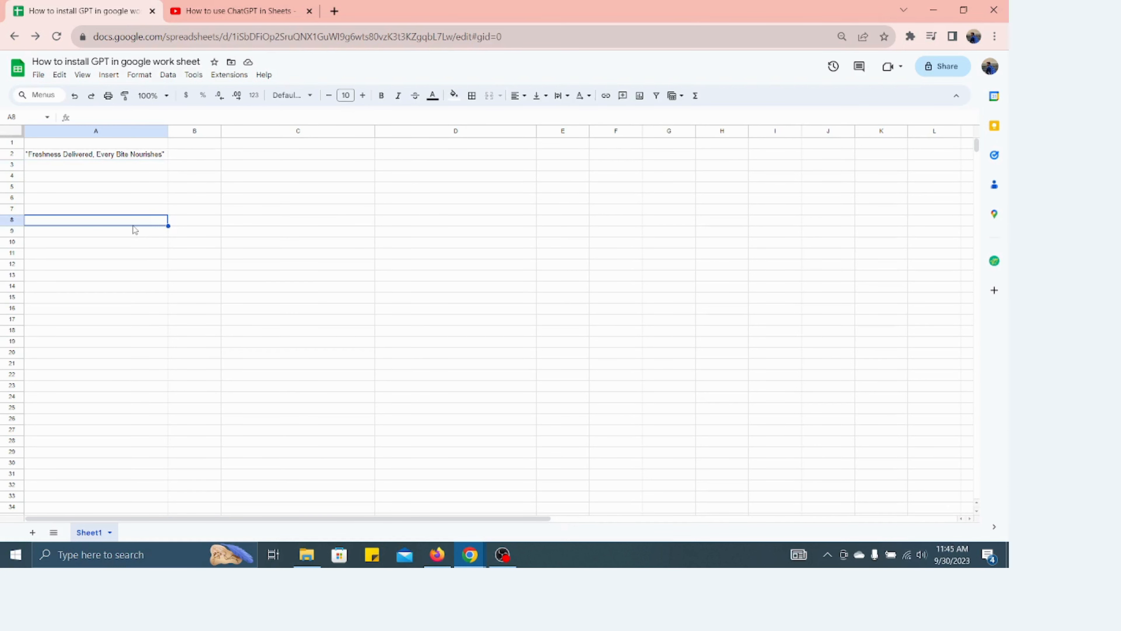
left_click(103, 157)
left_click_drag(98, 117, 232, 119)
key("ctrl+c")
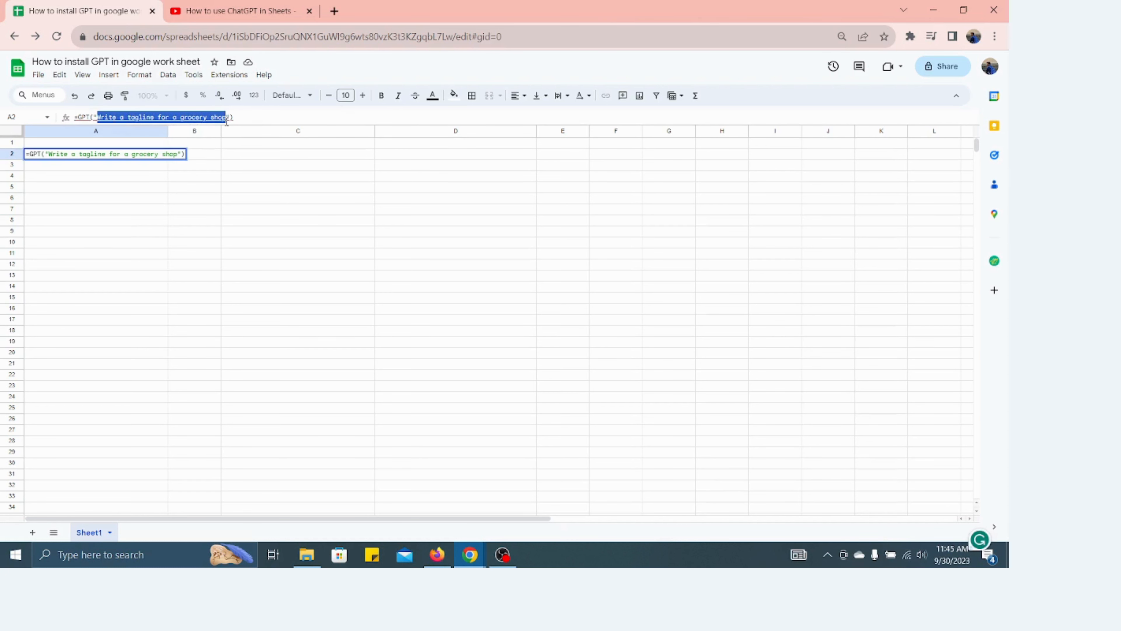
left_click(81, 175)
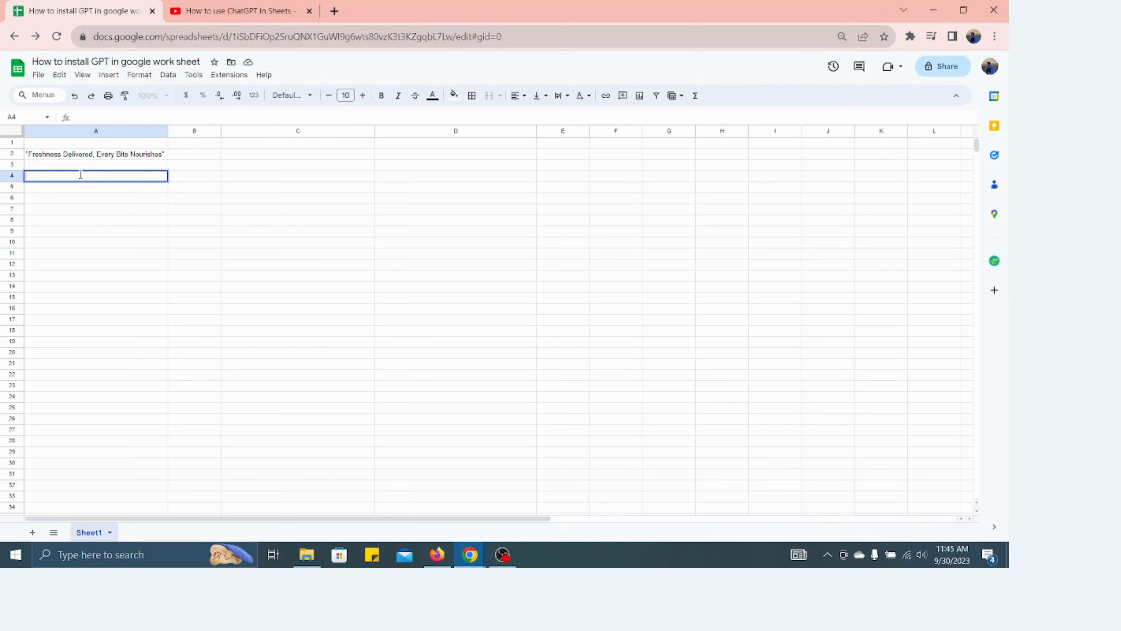
key("ctrl+v")
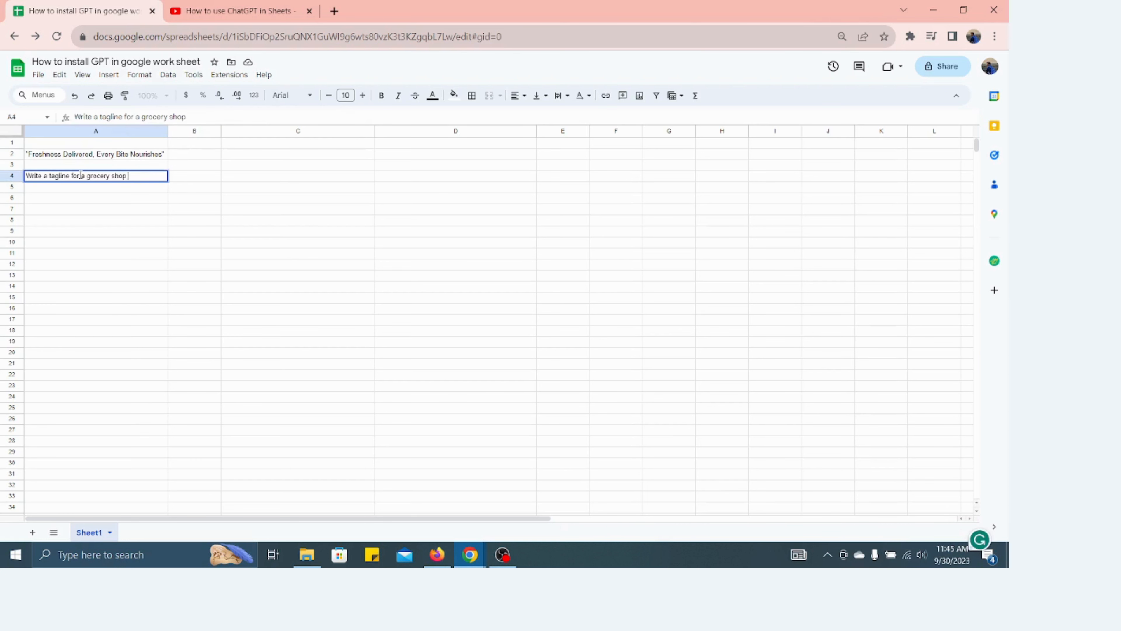
type("in")
key("Return")
- Duplicate the prompt text from cell A4 into each of the cells A5 to A10
left_click(80, 175)
key("ctrl+c")
key("Down")
key("ctrl+v")
key("Down")
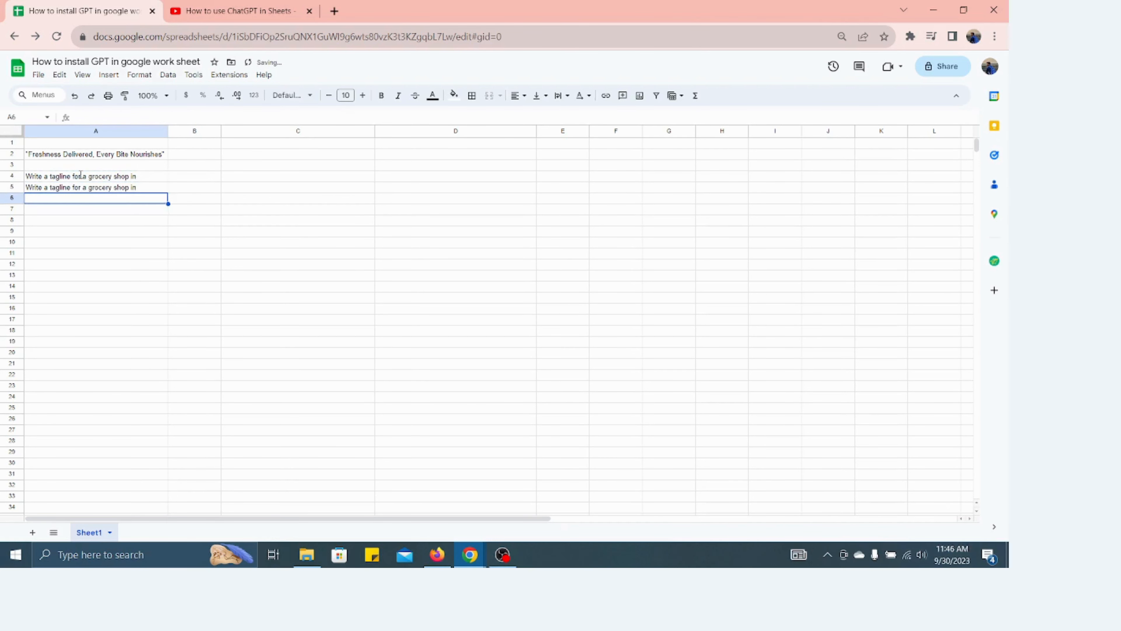
key("ctrl+v")
key("Down")
key("ctrl+v")
key("Down")
key("ctrl+v")
key("Down")
key("ctrl+v")
key("Down")
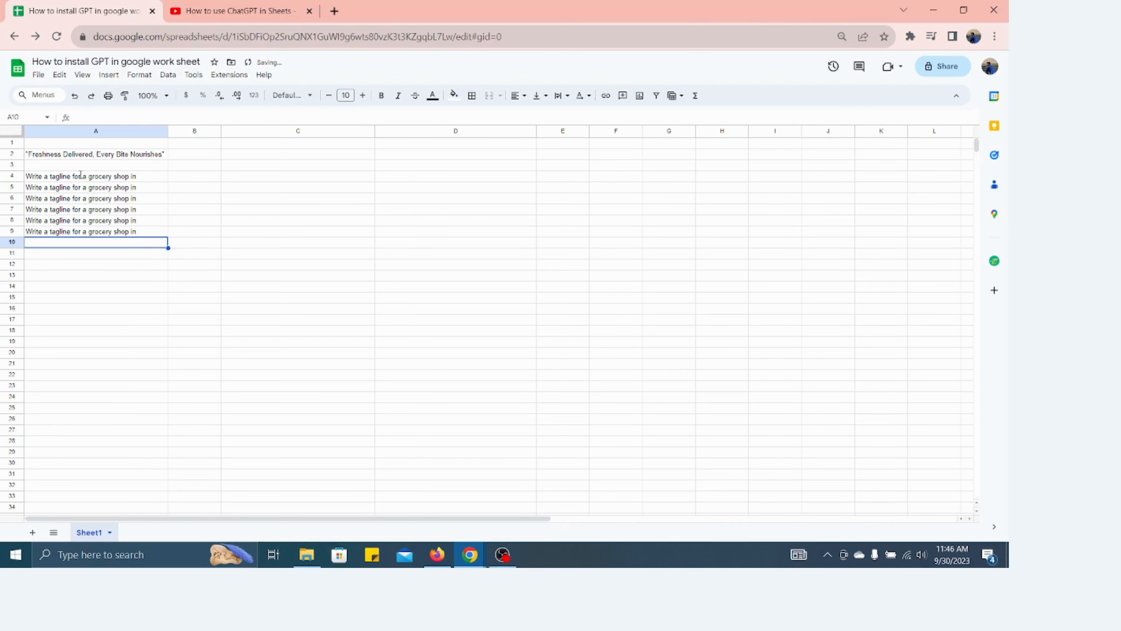
key("ctrl+v")
- Enter India, America and Frace beside the prompts in cells B4 to B6
key("Right")
key("Up")
key("Up")
key("Up")
key("Up")
key("Up")
key("Up")
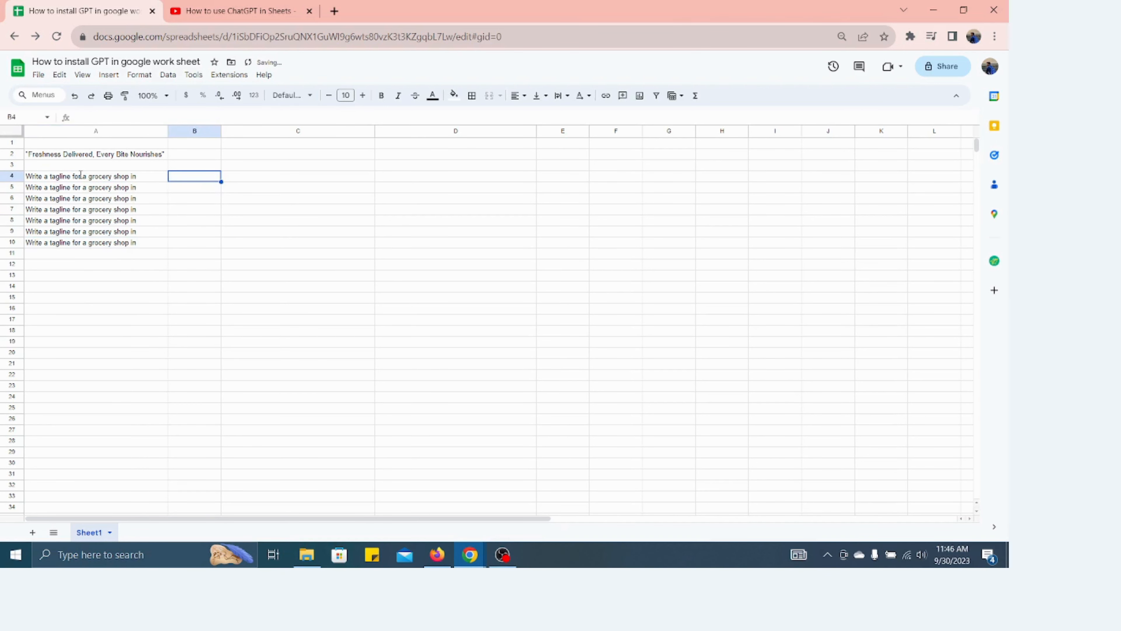
type("In")
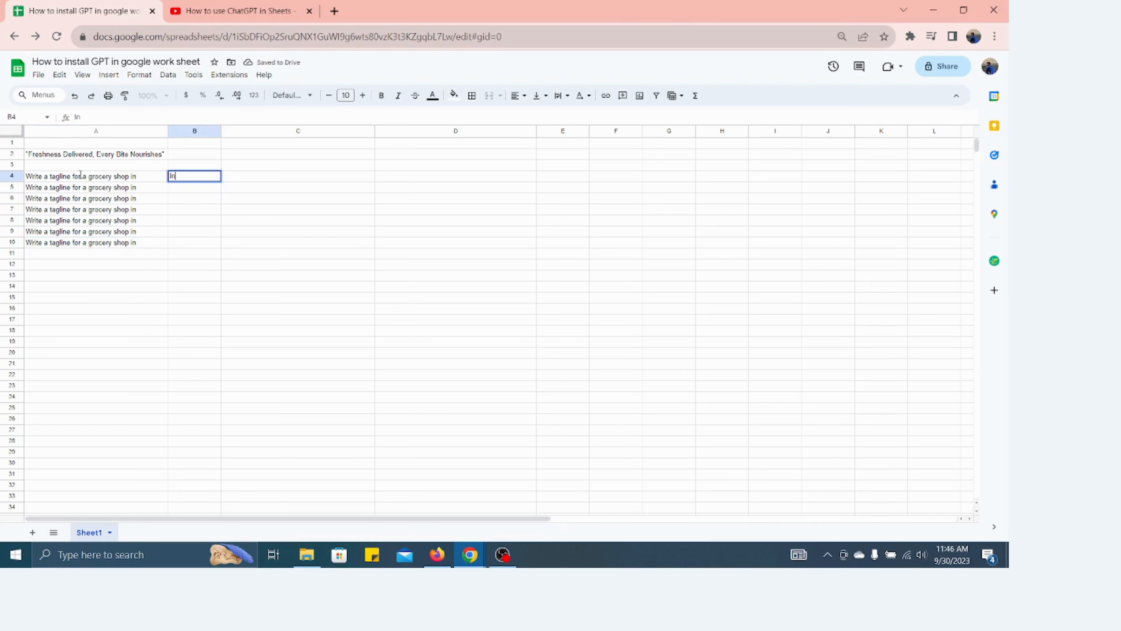
type("dia")
key("Return")
type("America")
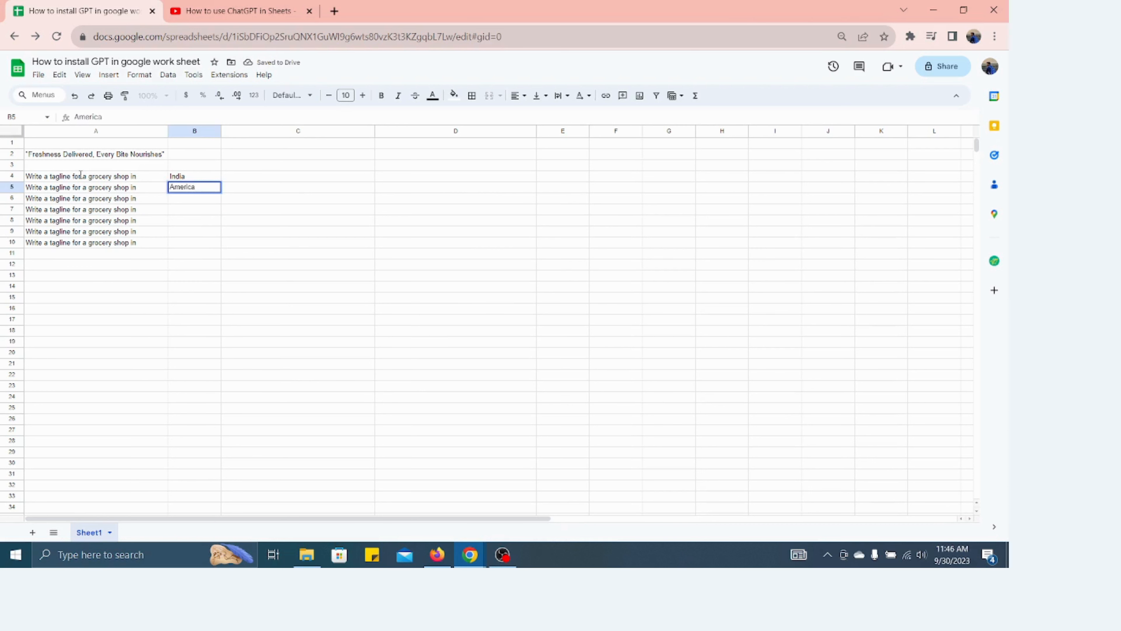
key("Return")
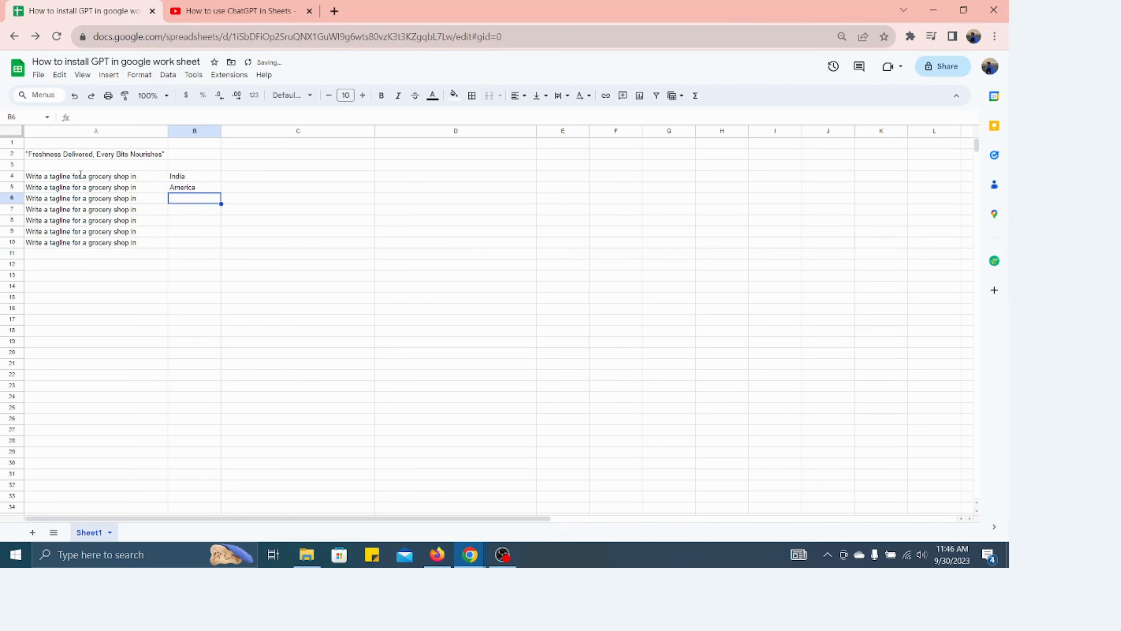
type("Frace")
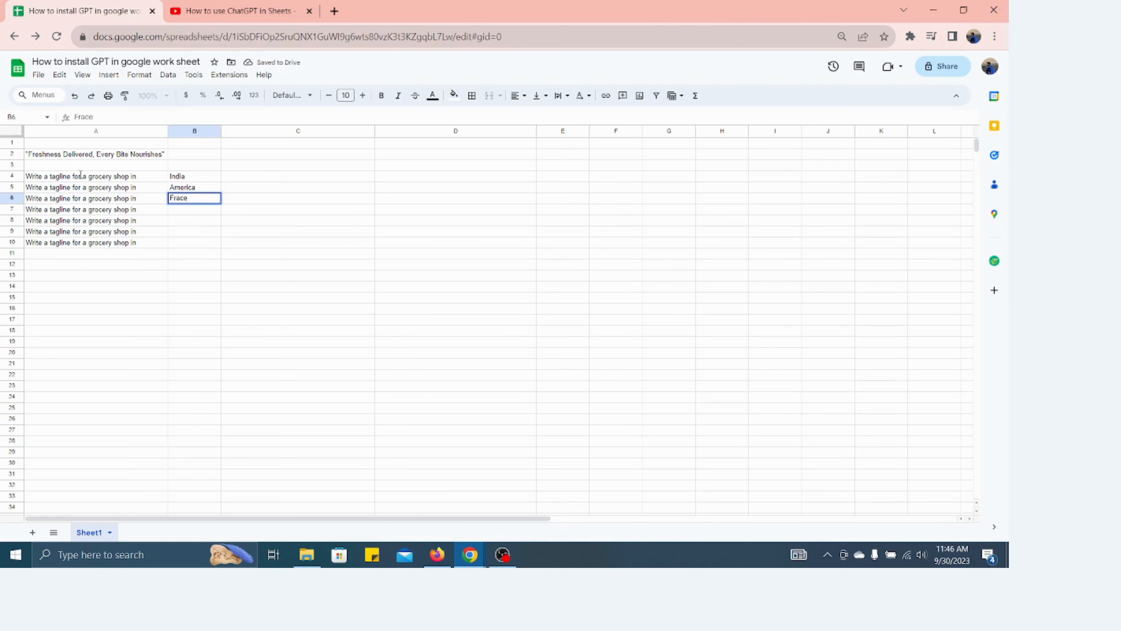
key("Return")
- Enter Spain, Dubai, United Kindom and Srilanka in cells B7 to B10
type("S")
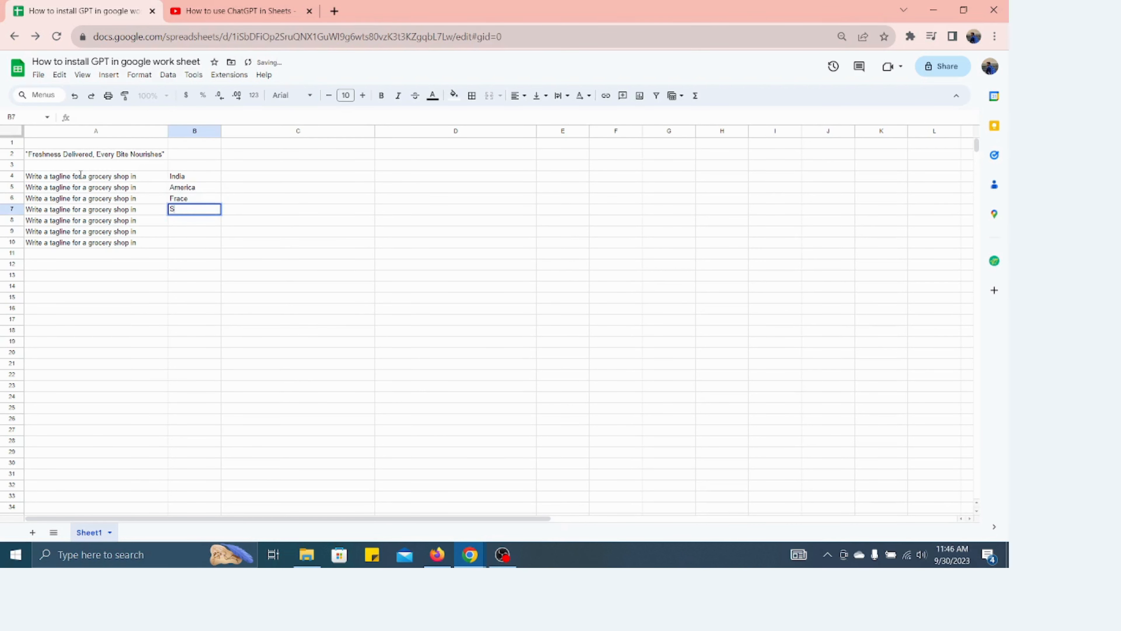
type("pain")
key("Return")
type("Dubai")
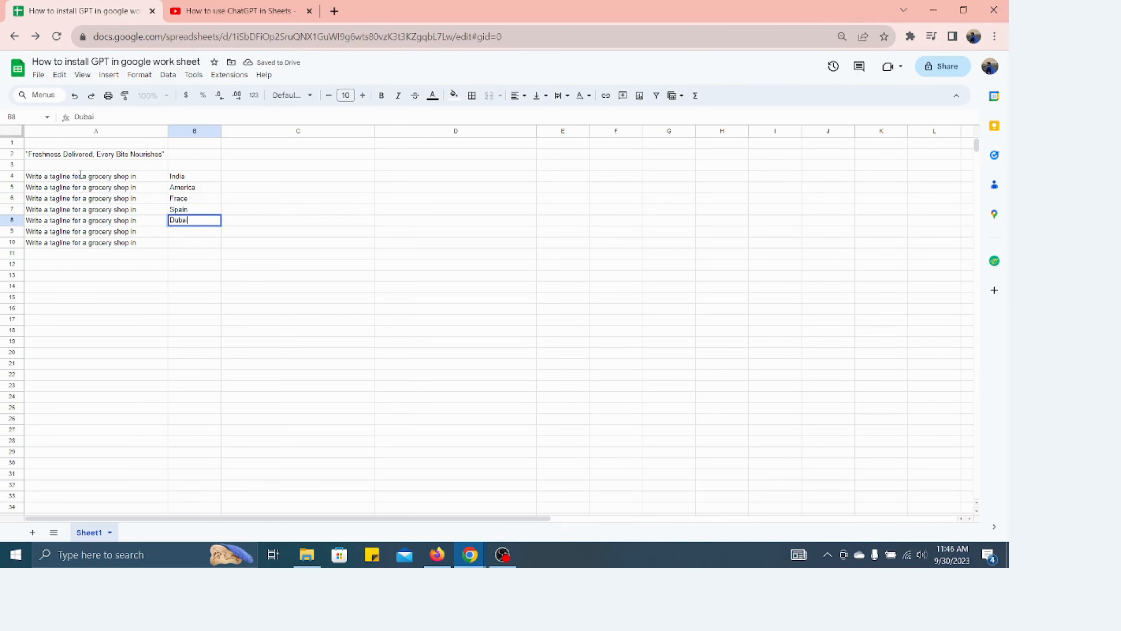
key("Return")
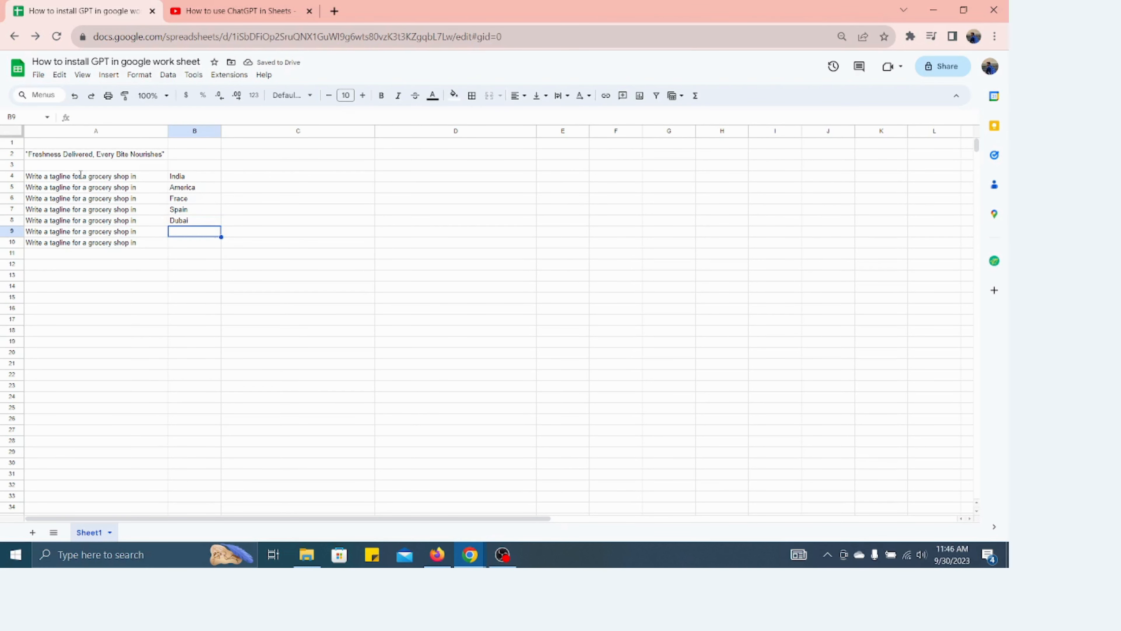
type("United Kindom")
key("Return")
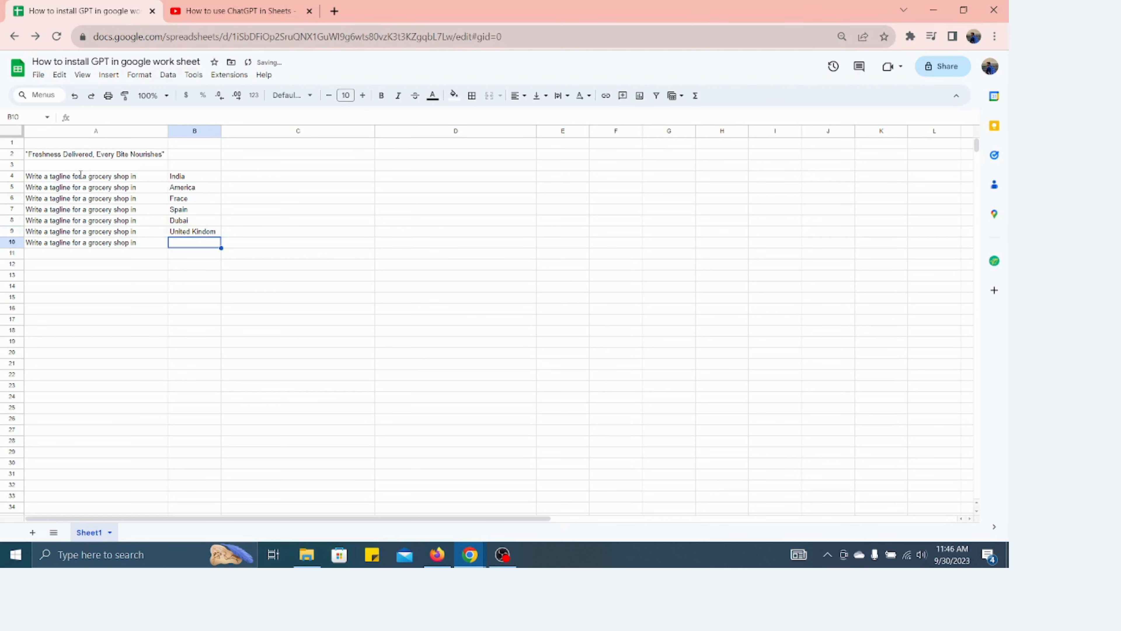
type("Srilank")
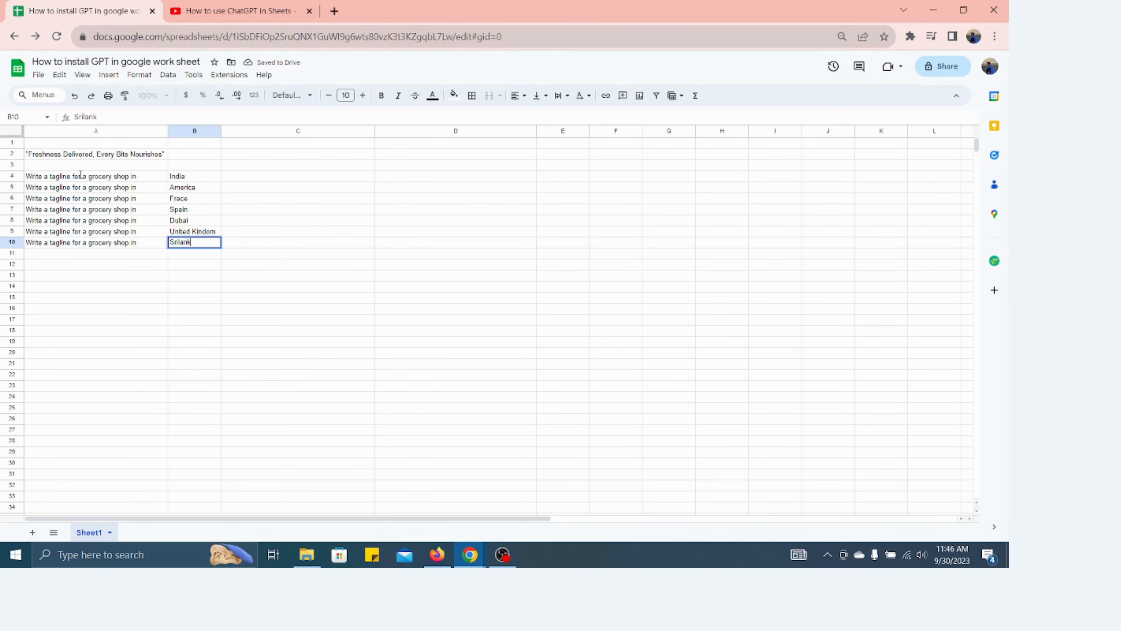
type("a")
key("Return")
key("Up")
key("Up")
key("Up")
key("Up")
key("Up")
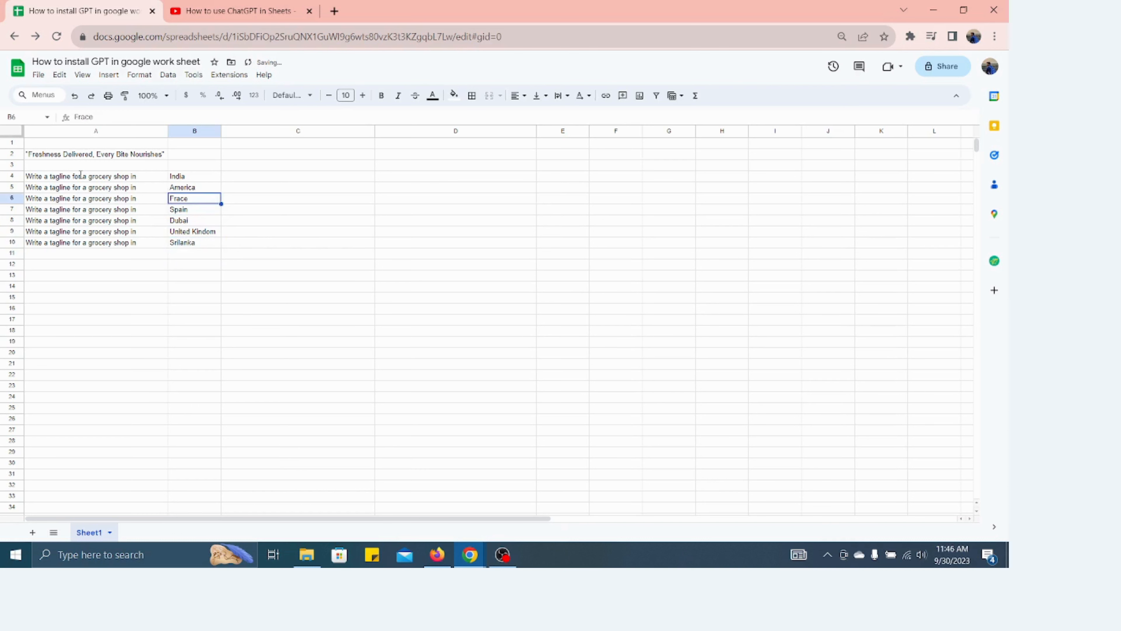
key("Up")
key("Up")
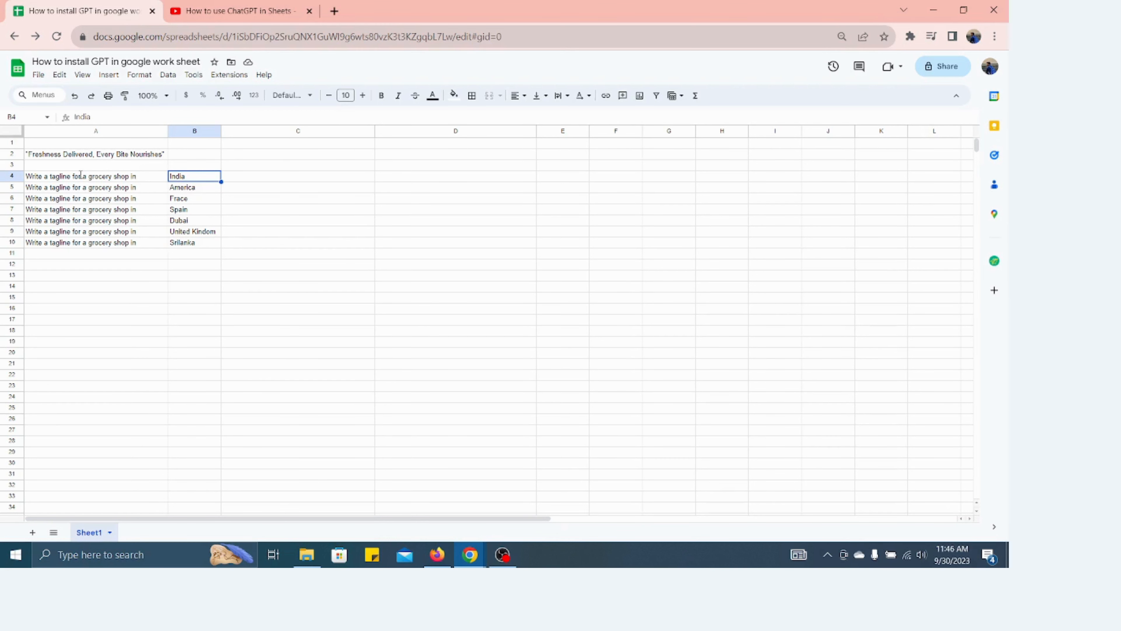
key("Right")
type("=")
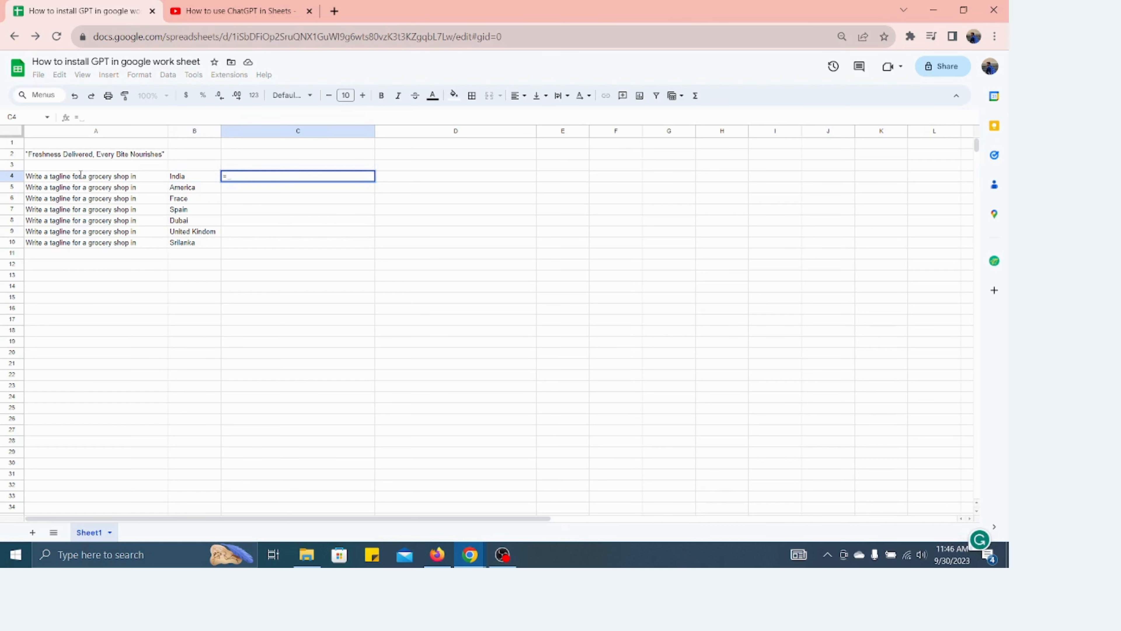
left_click(77, 179)
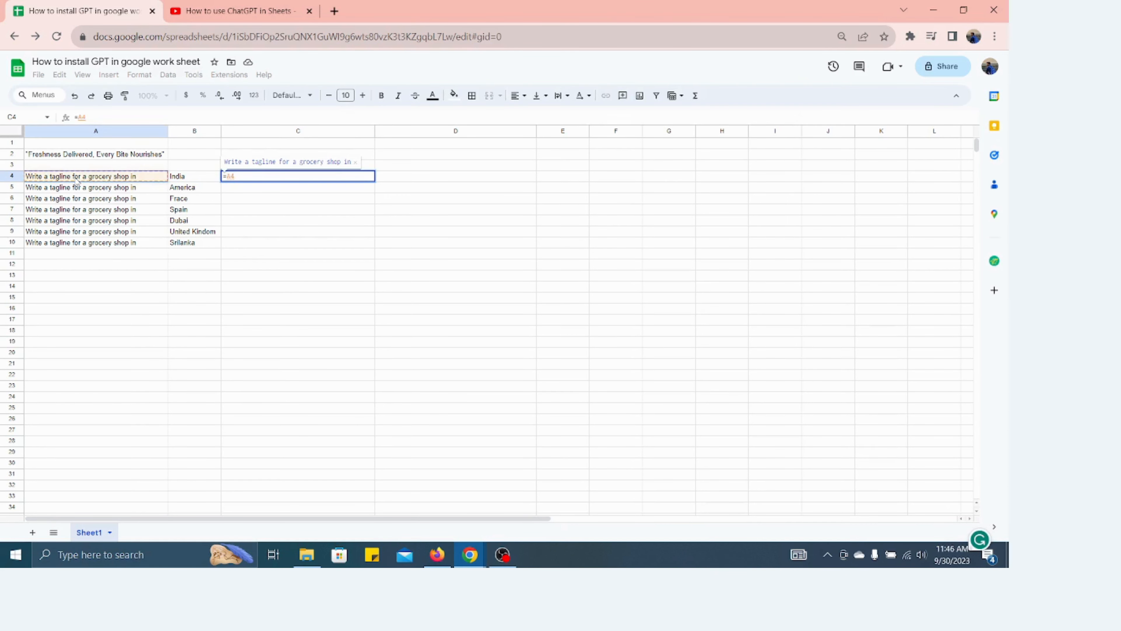
left_click(386, 287)
key("Escape")
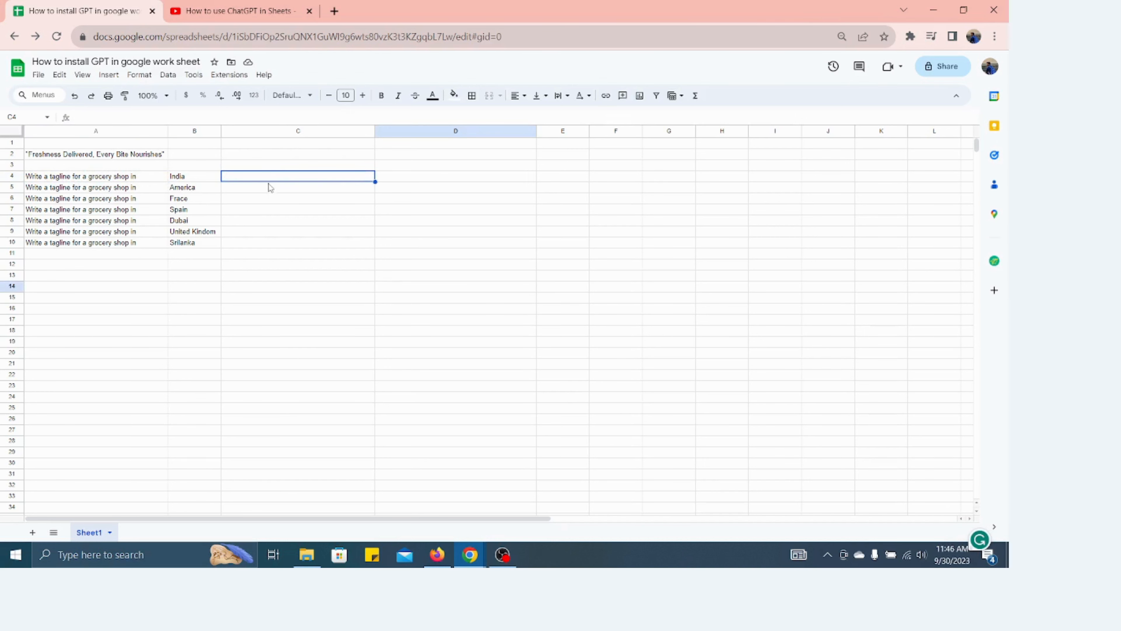
- Combine the prompt and the place in cell C4 with the formula =A4 & " " & B4
left_click(247, 179)
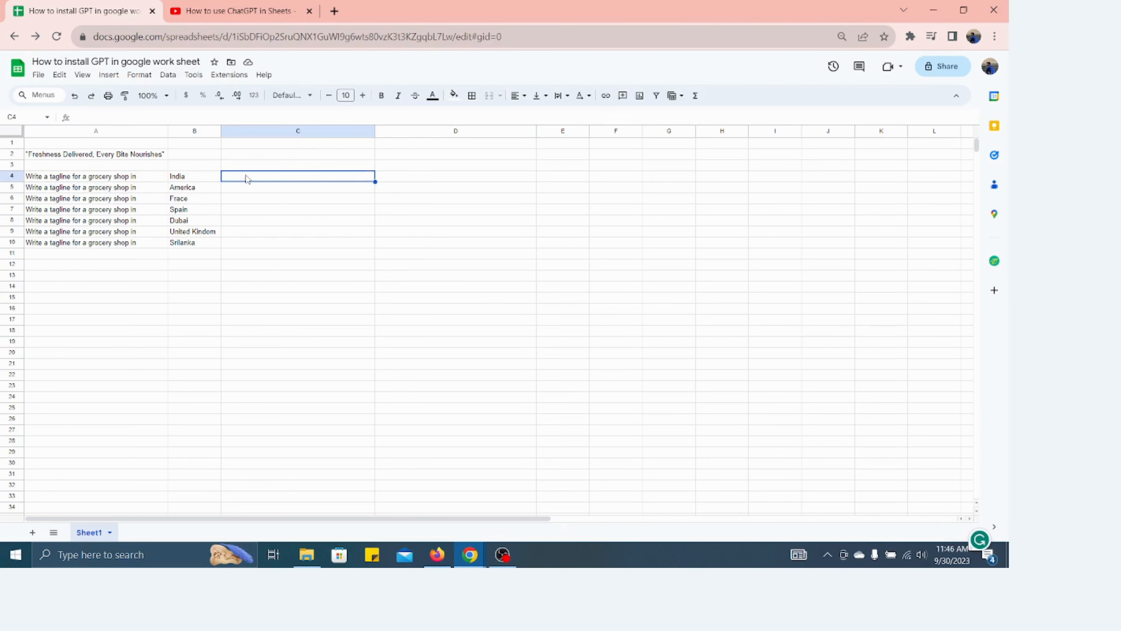
type("=")
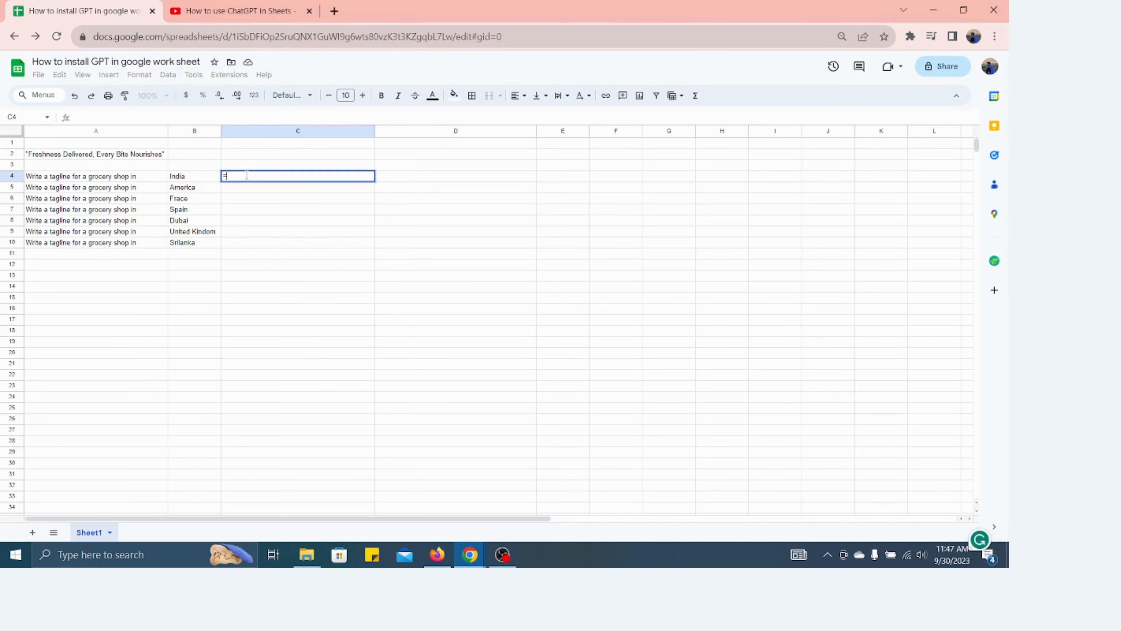
left_click(120, 178)
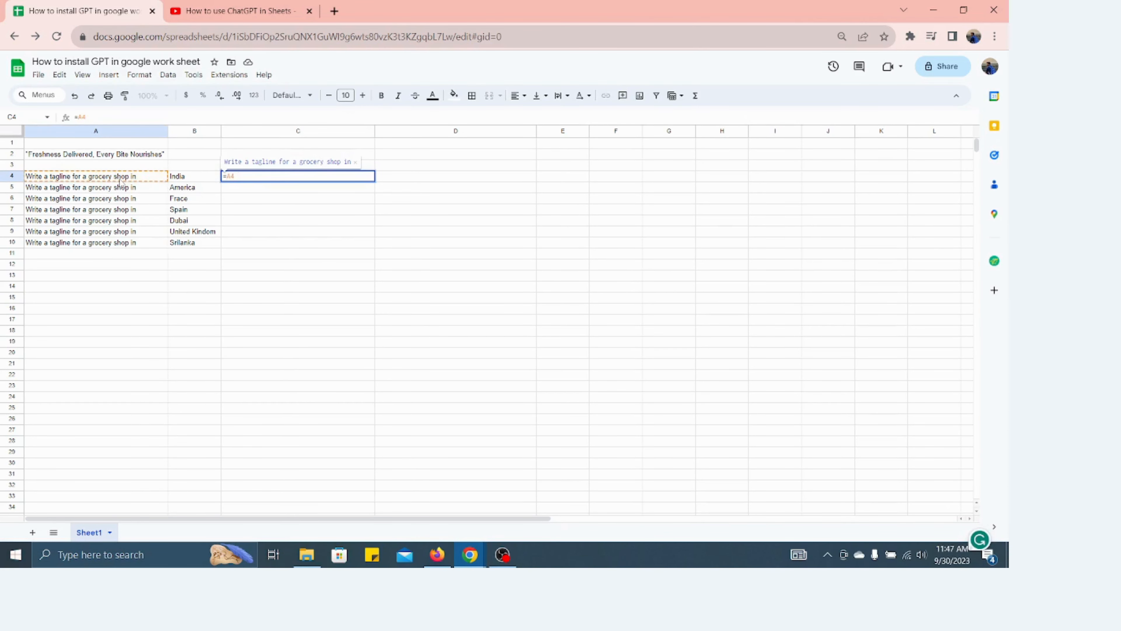
type("& ")
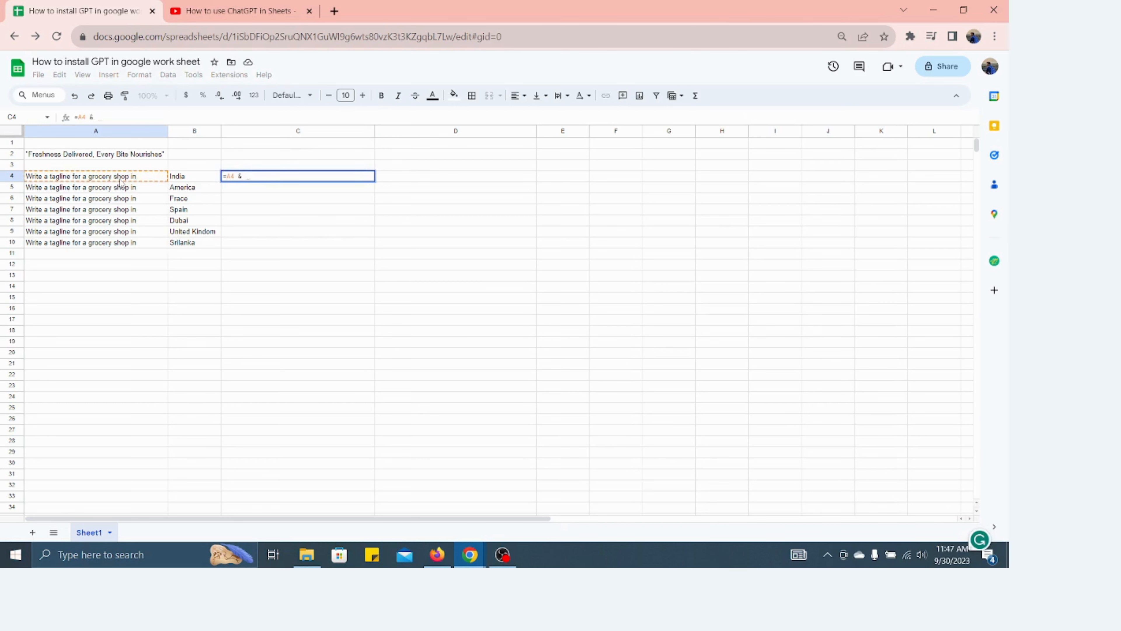
type("\"")
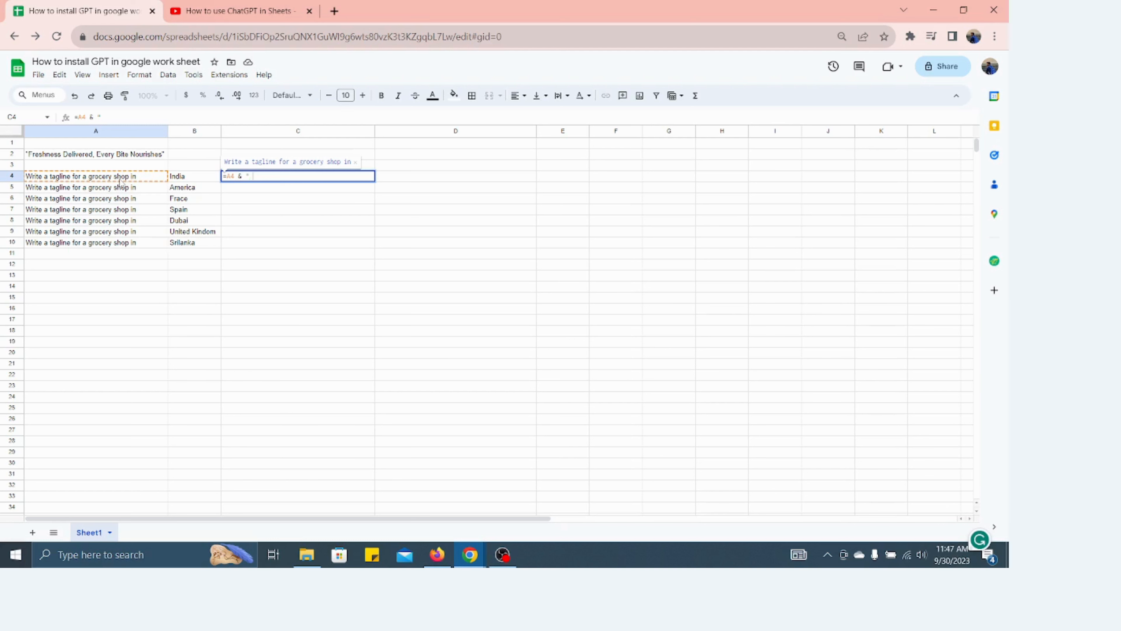
type(" \" ,")
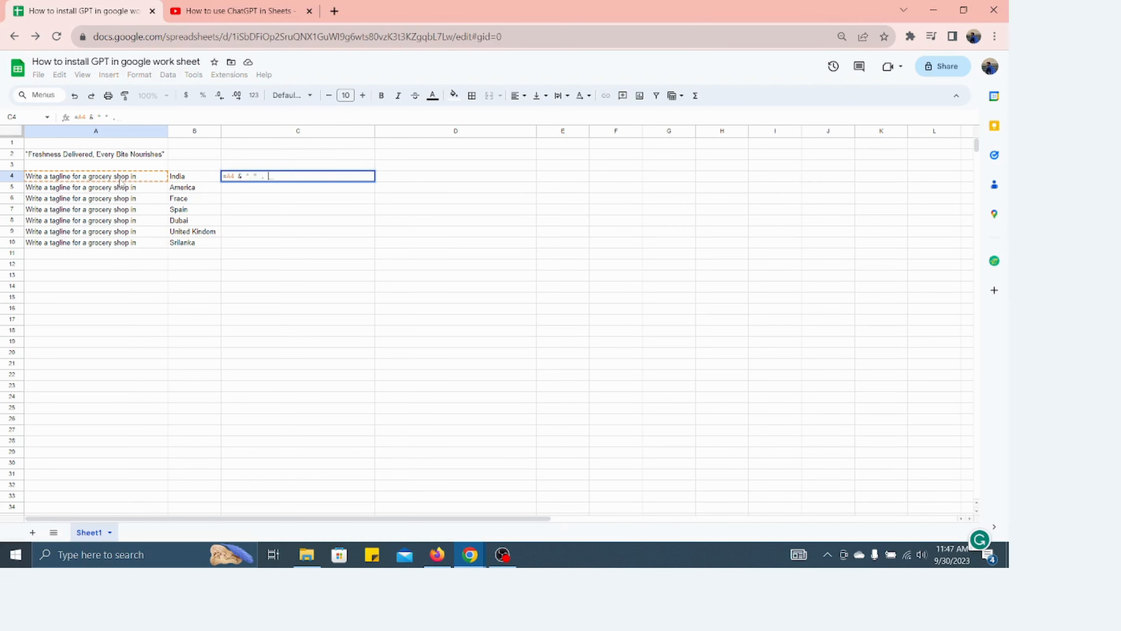
key("BackSpace")
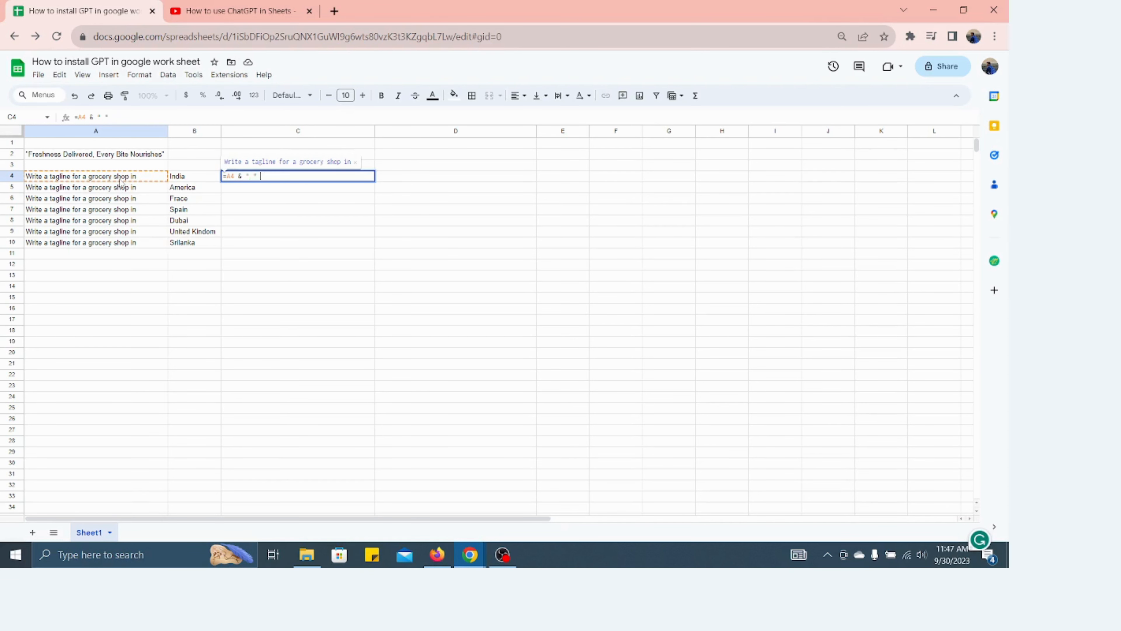
type("&")
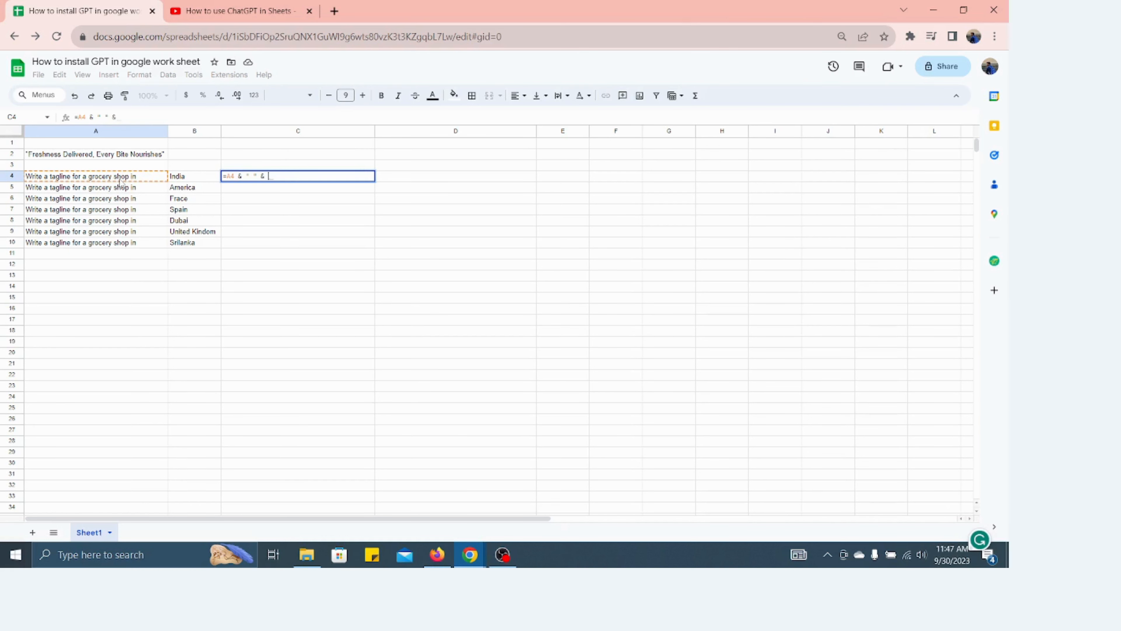
left_click(173, 178)
key("Return")
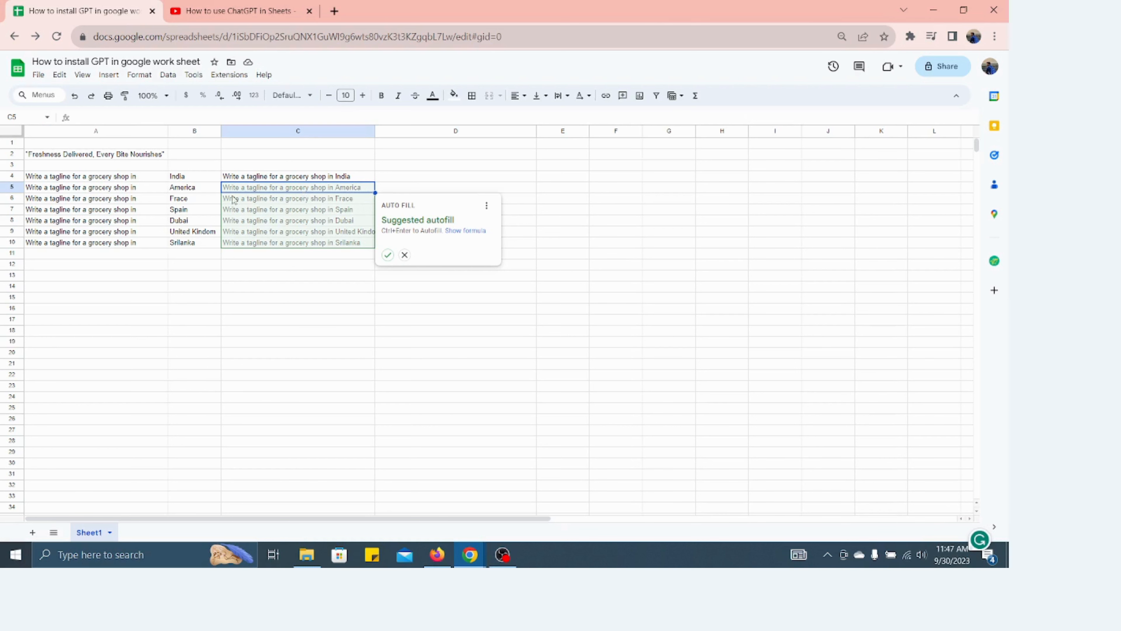
- Correct the spelling of the country in cell B6 to France
double_click(184, 198)
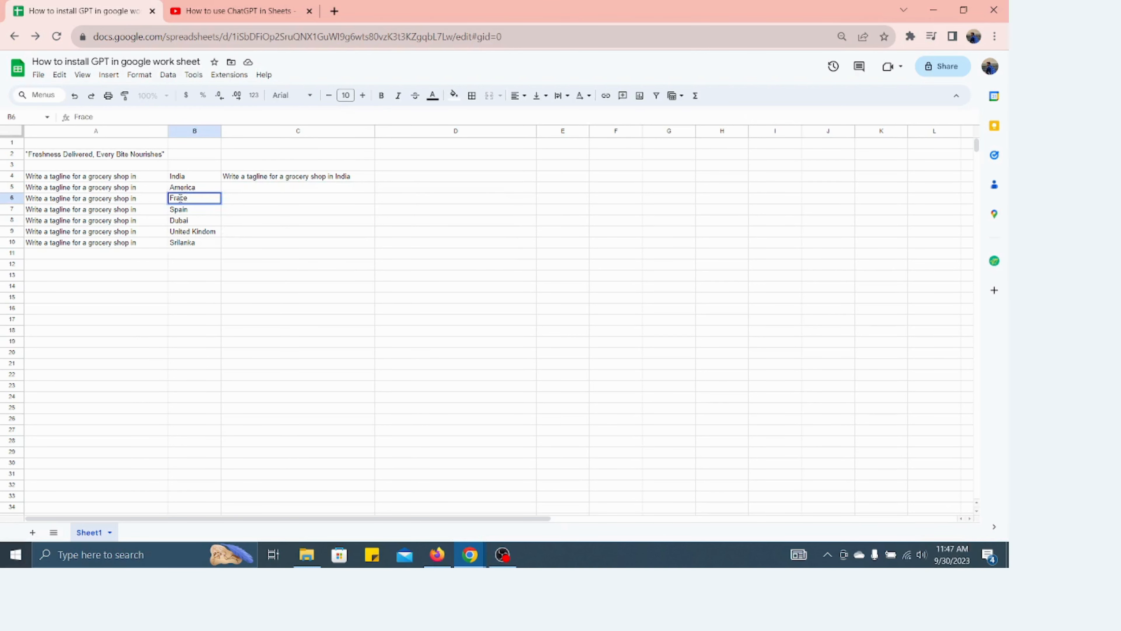
left_click(180, 199)
type("n")
key("Return")
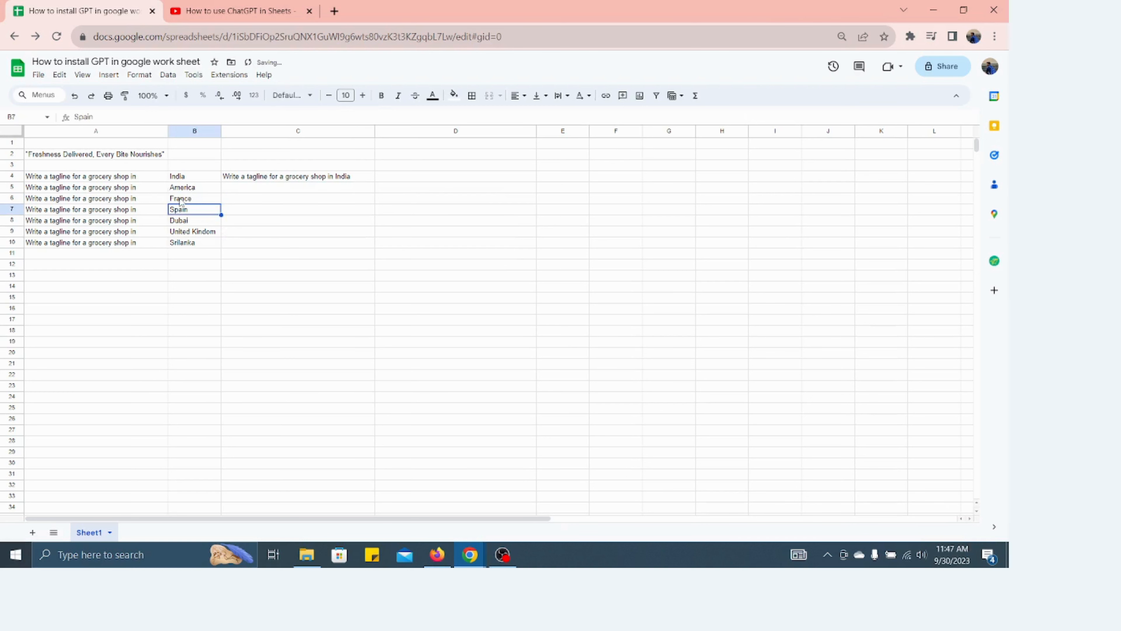
- Fill the combining formula from C4 down to C10 and fit column C's width to its text
left_click(329, 178)
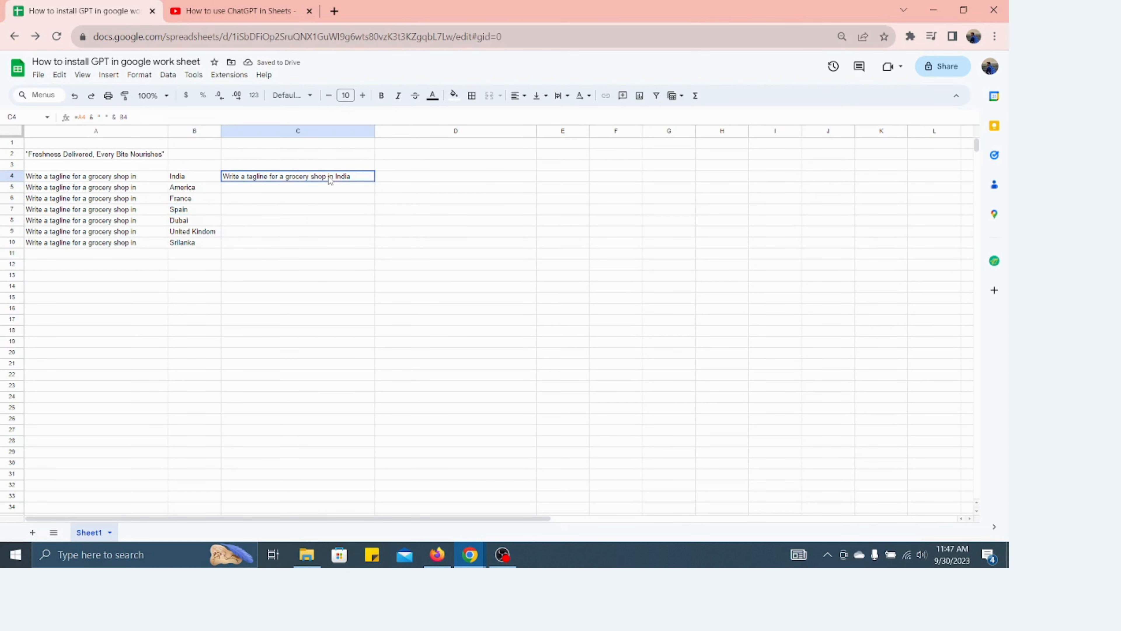
left_click_drag(375, 182, 361, 246)
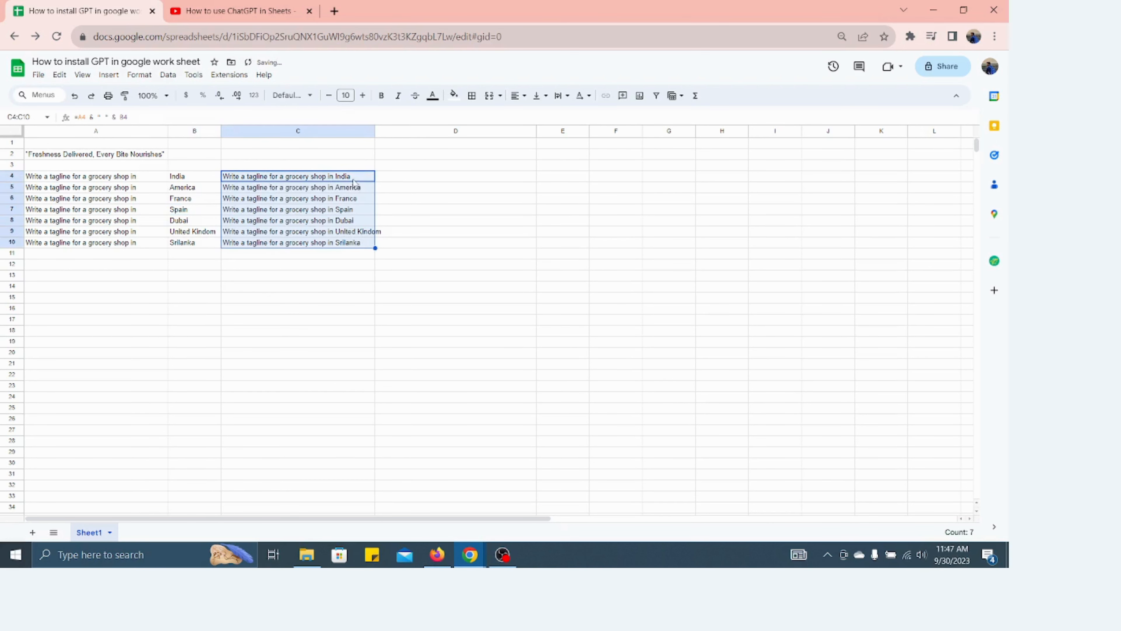
double_click(375, 131)
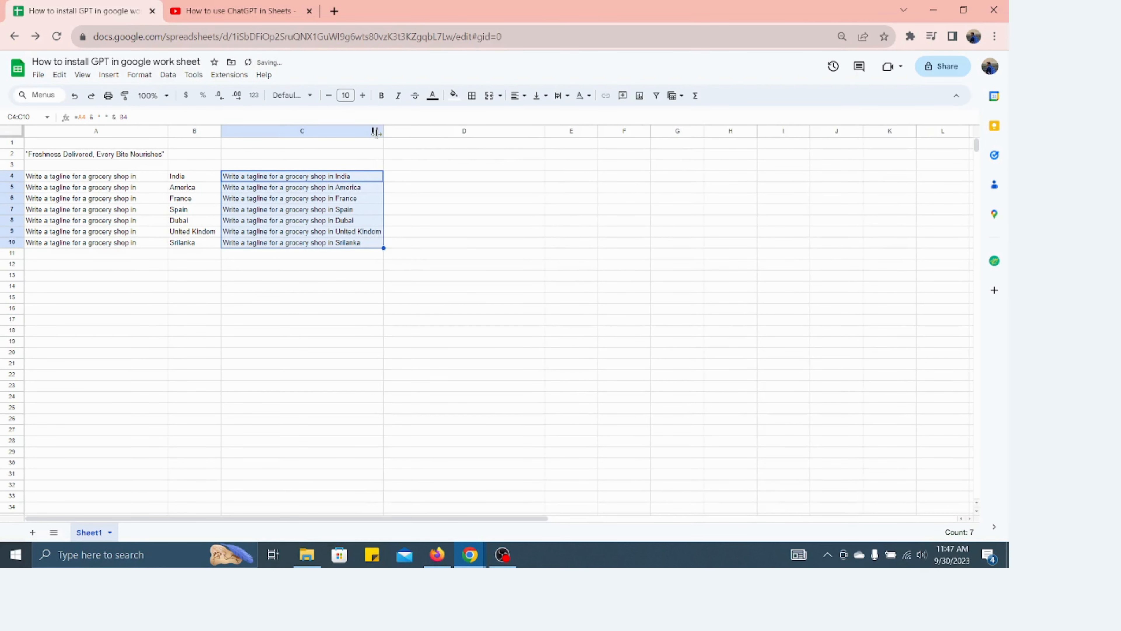
- Generate the tagline for India in cell D4 with the formula =GPT(C4)
left_click(422, 177)
type("=")
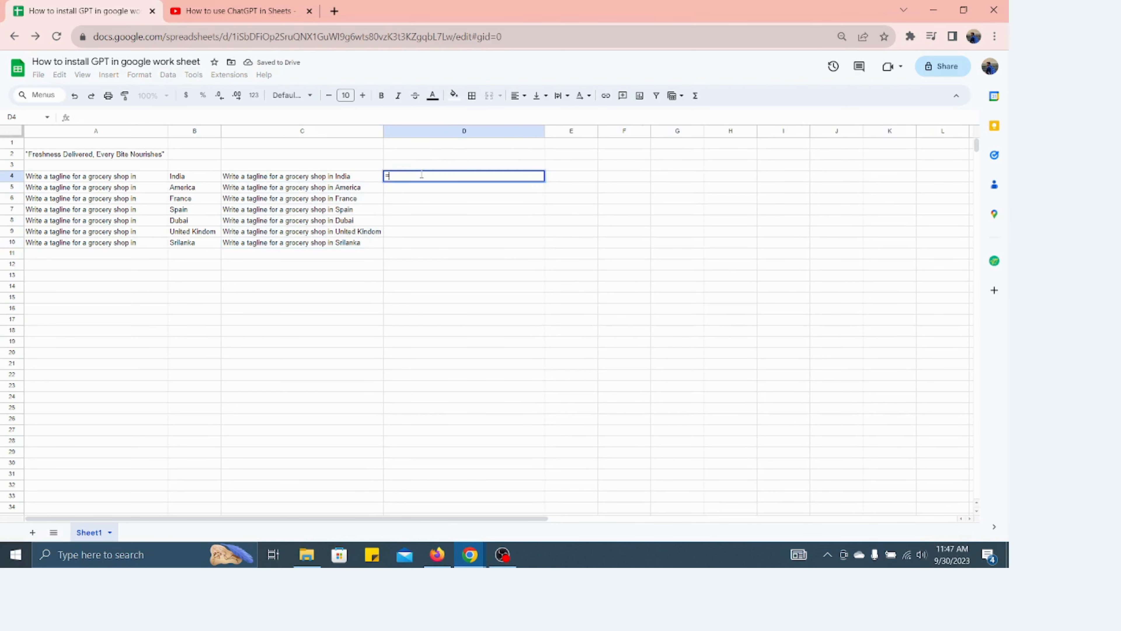
type("GPT(")
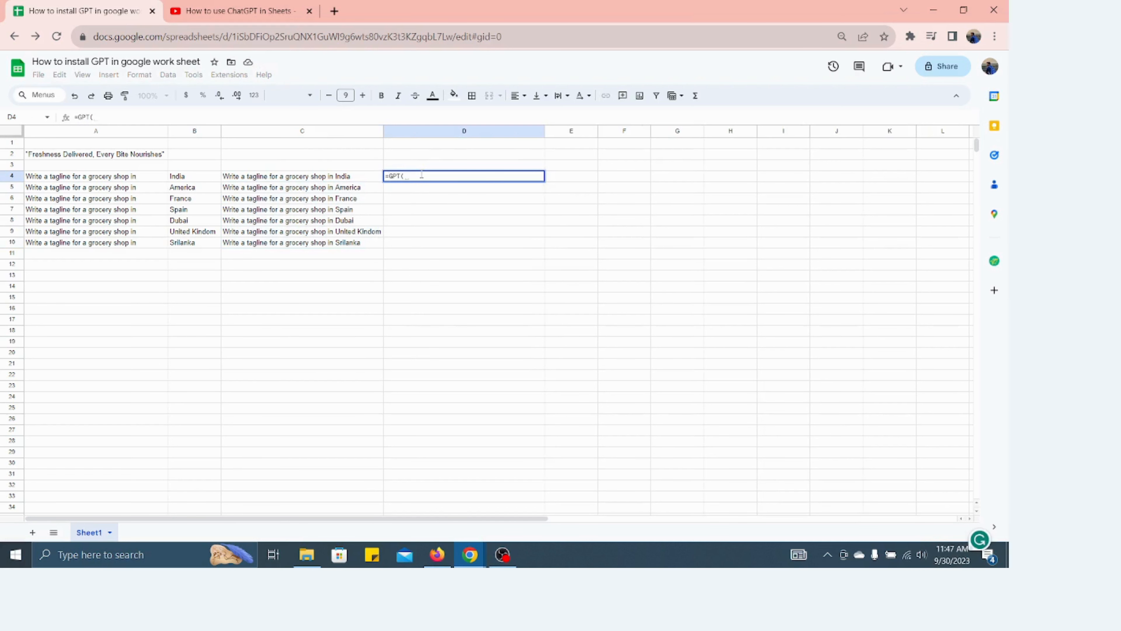
left_click(334, 178)
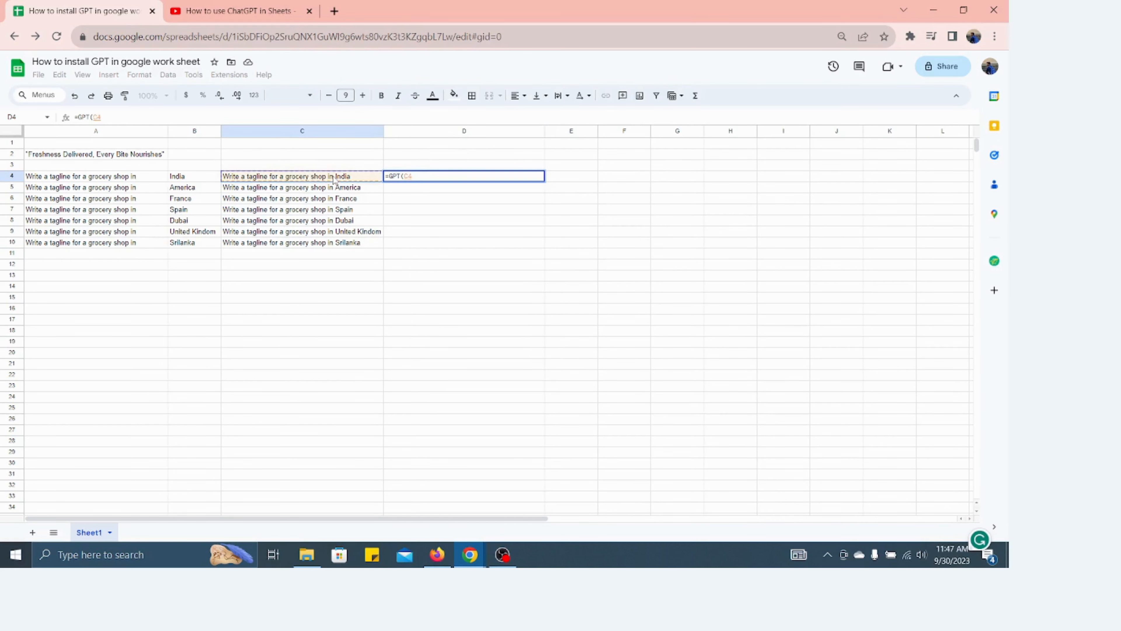
type(")")
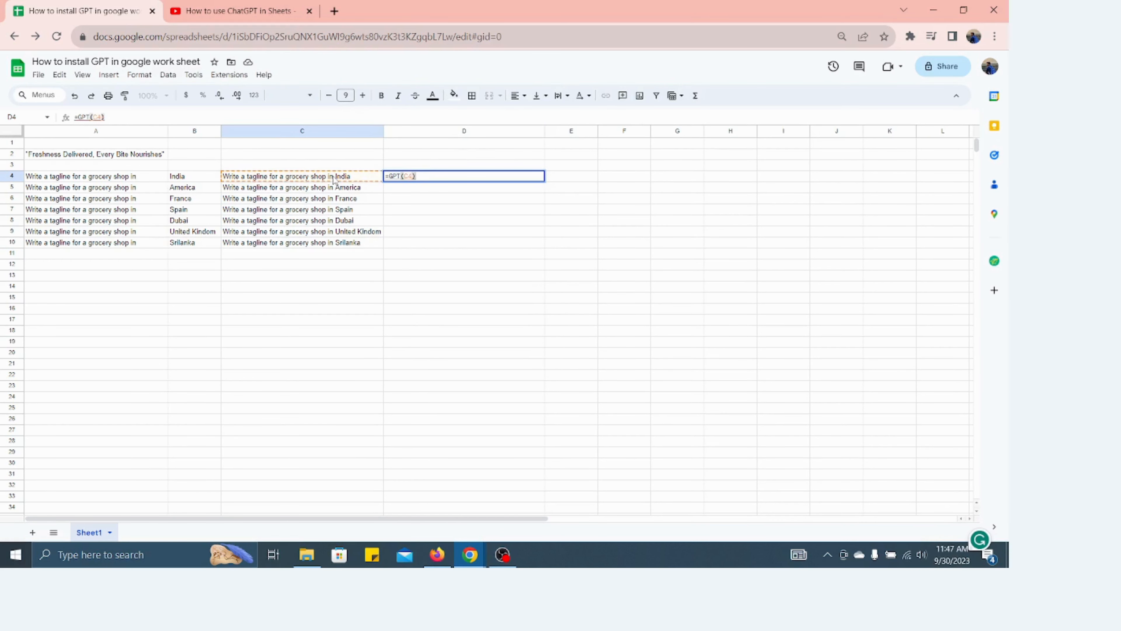
key("Return")
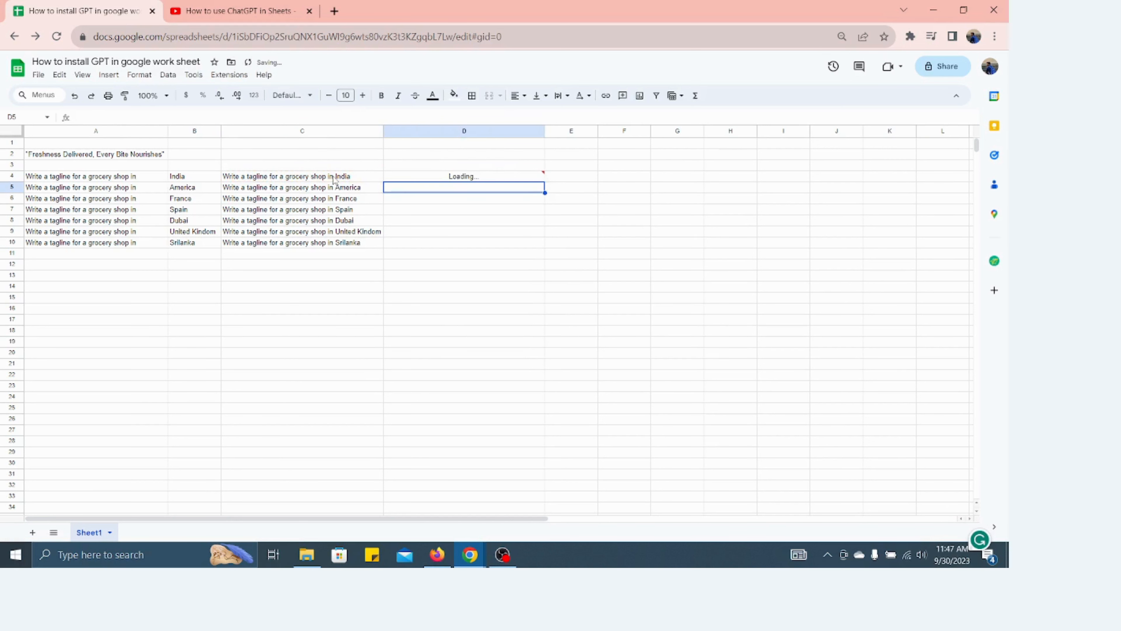
mouse_move(487, 178)
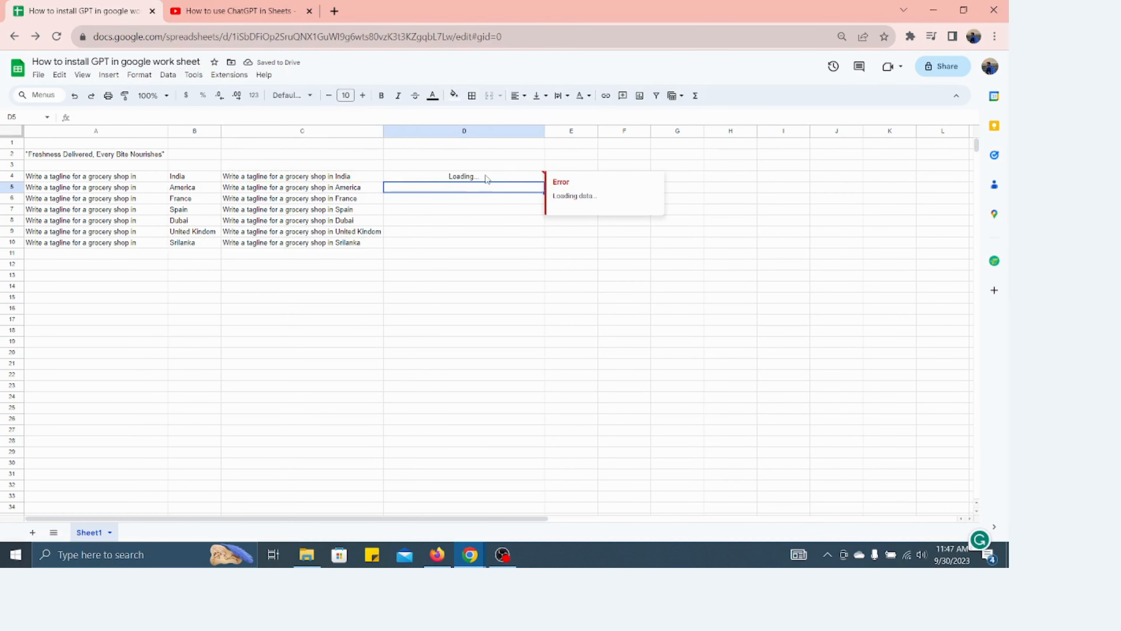
left_click(466, 225)
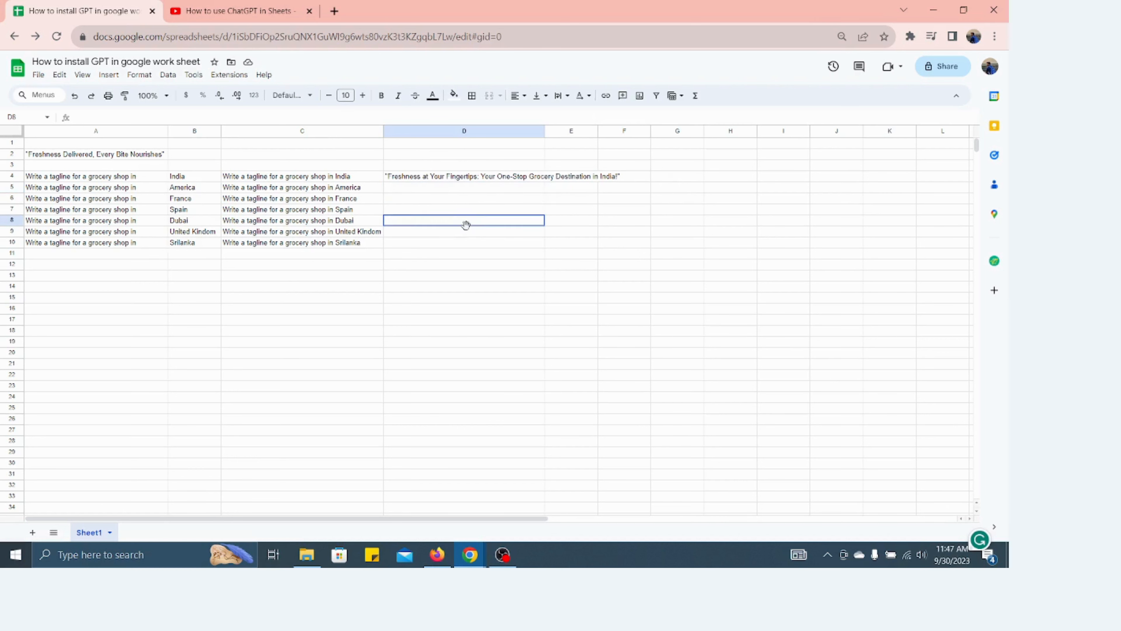
- Fill the GPT formula from D4 down to D10 and widen column D to fit the longest tagline
left_click(502, 179)
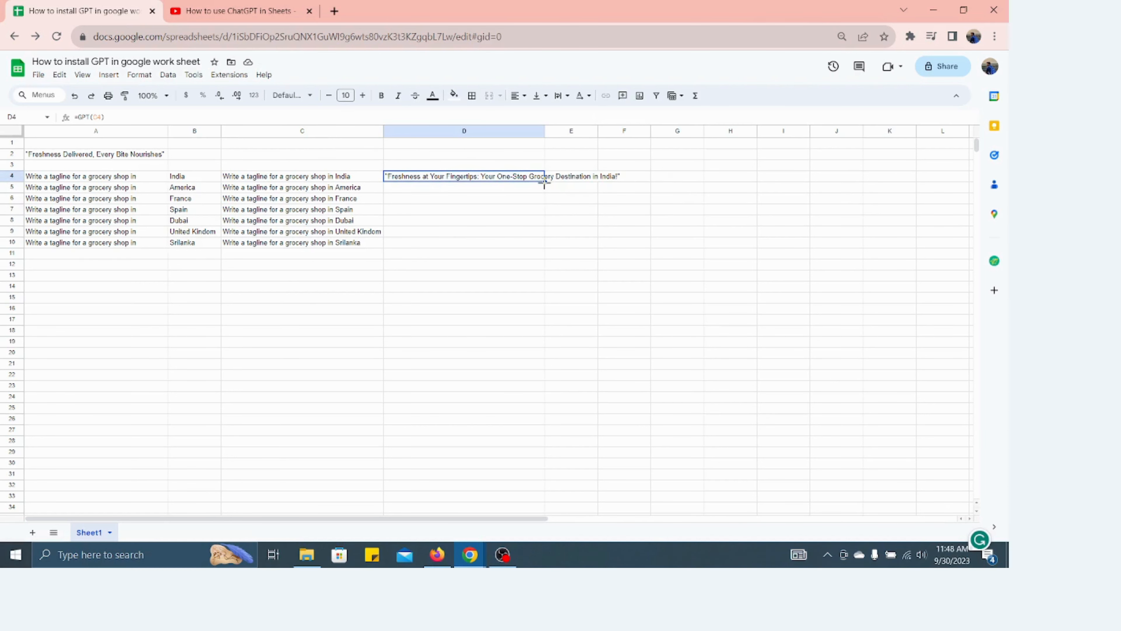
left_click_drag(544, 183, 545, 246)
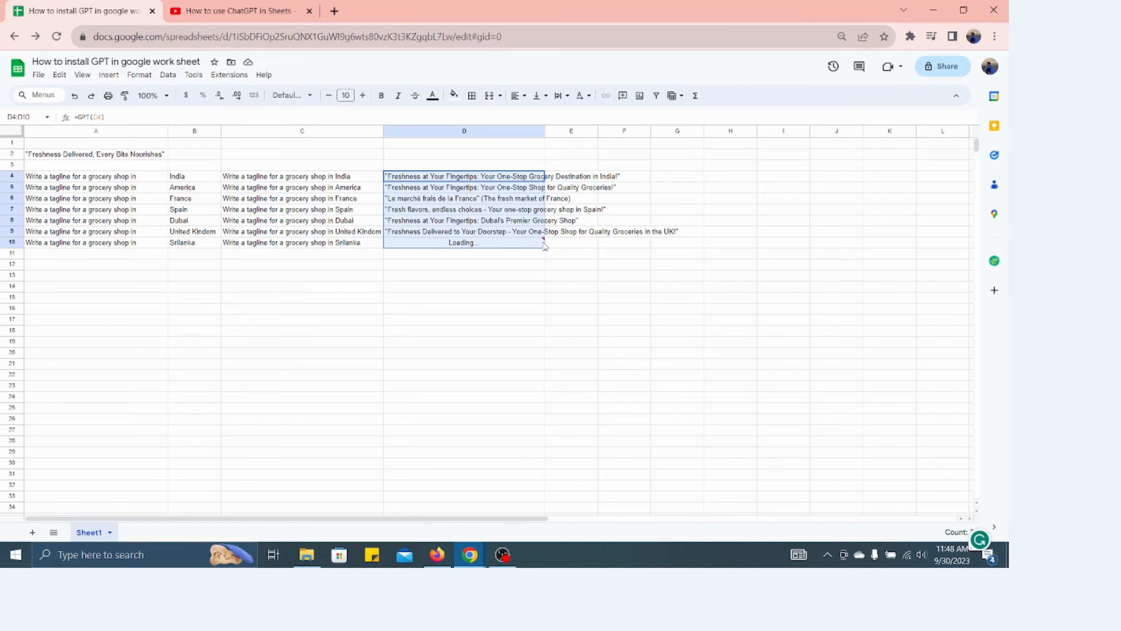
left_click(543, 275)
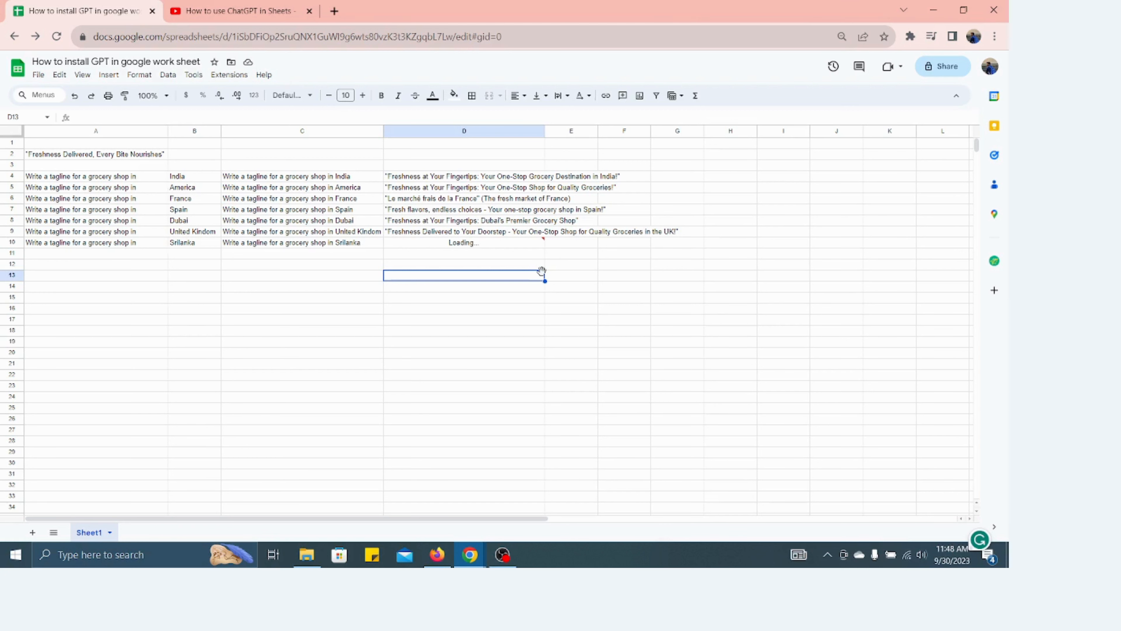
left_click_drag(544, 131, 680, 131)
- Translate the India tagline in cell E4 with the formula =GPT("Convert this to hindi",D4)
left_click(721, 182)
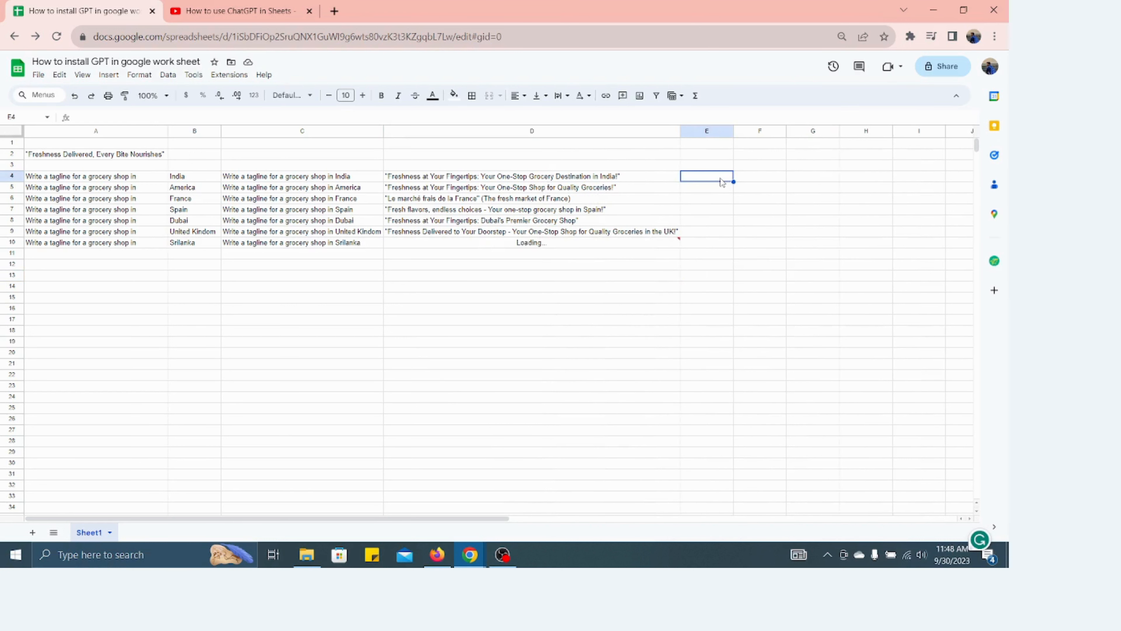
type("=")
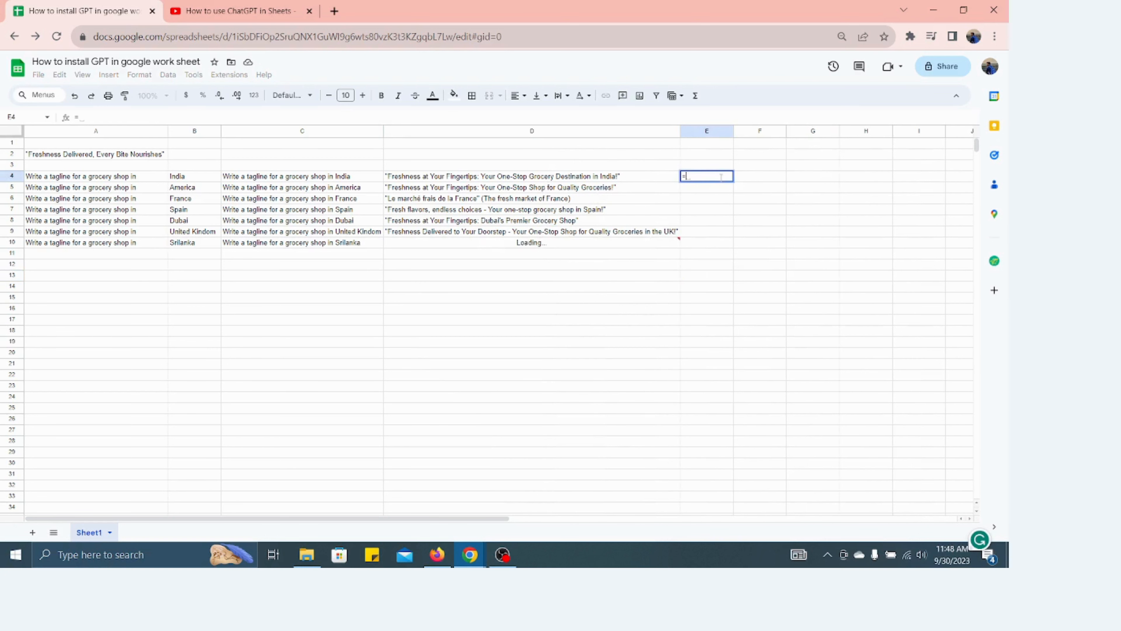
type("GPT(")
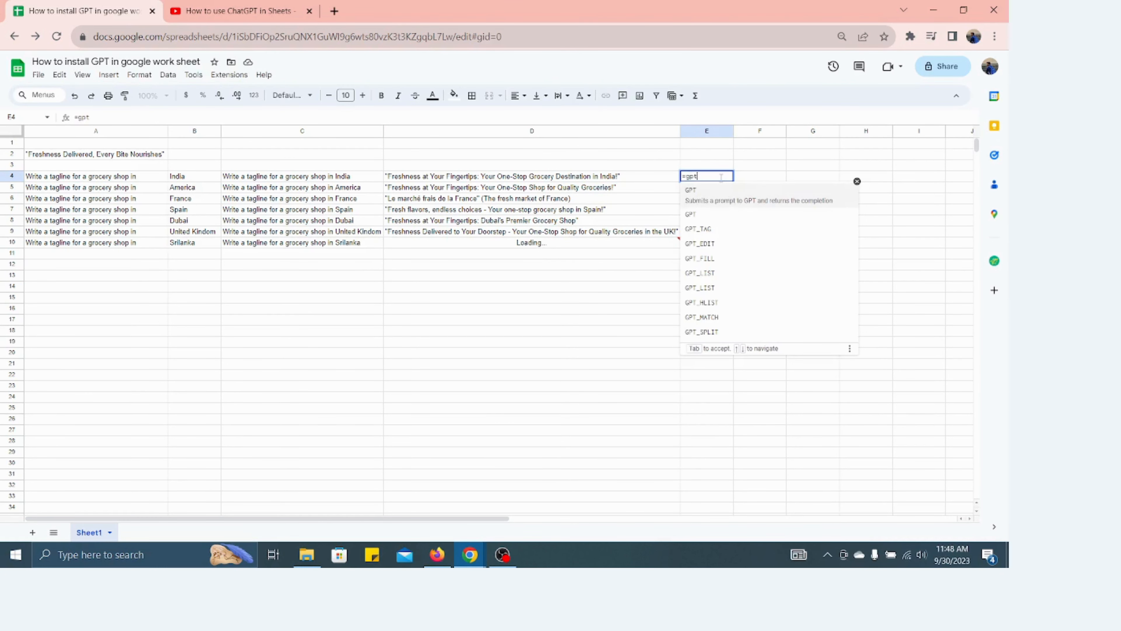
type("\"")
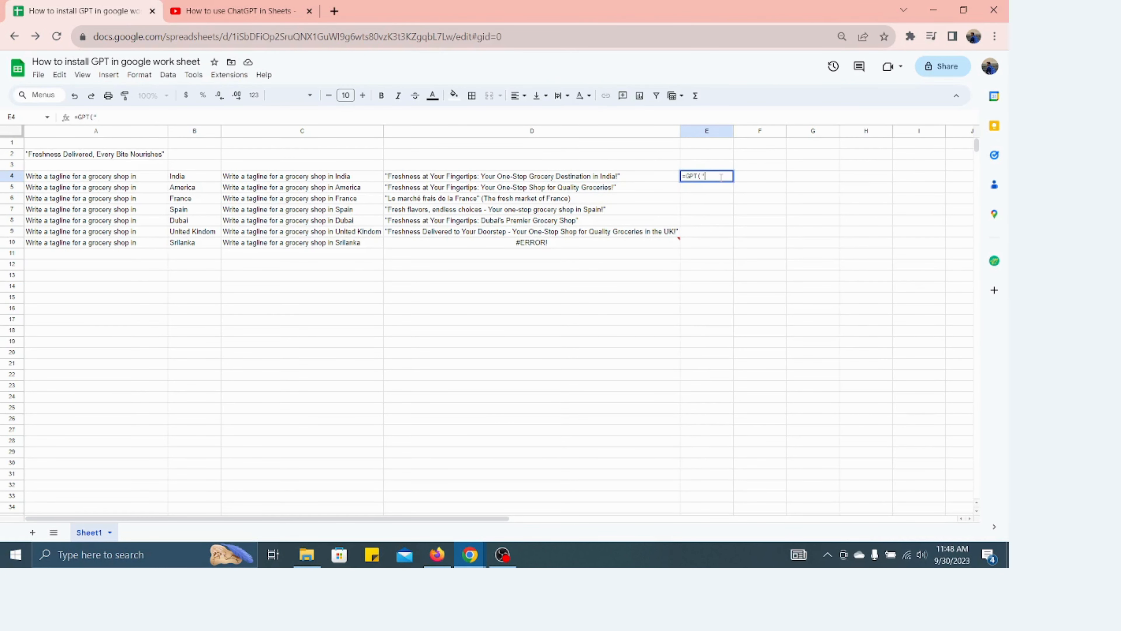
type("Convert this to ")
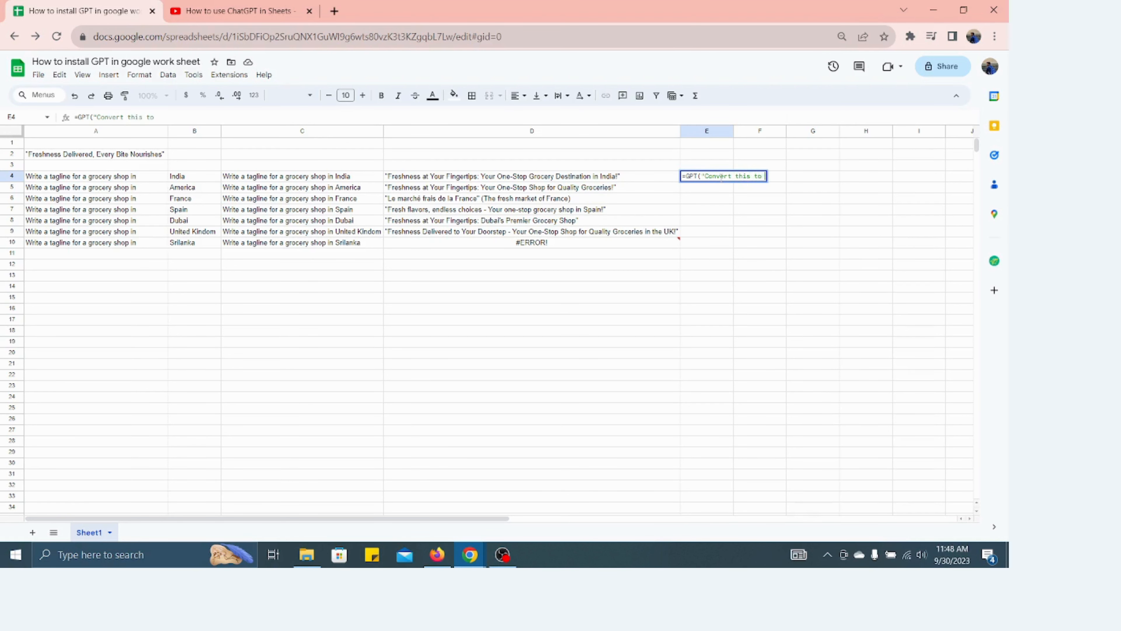
type("spani")
key("BackSpace")
key("BackSpace")
key("BackSpace")
key("BackSpace")
key("BackSpace")
type("hindi")
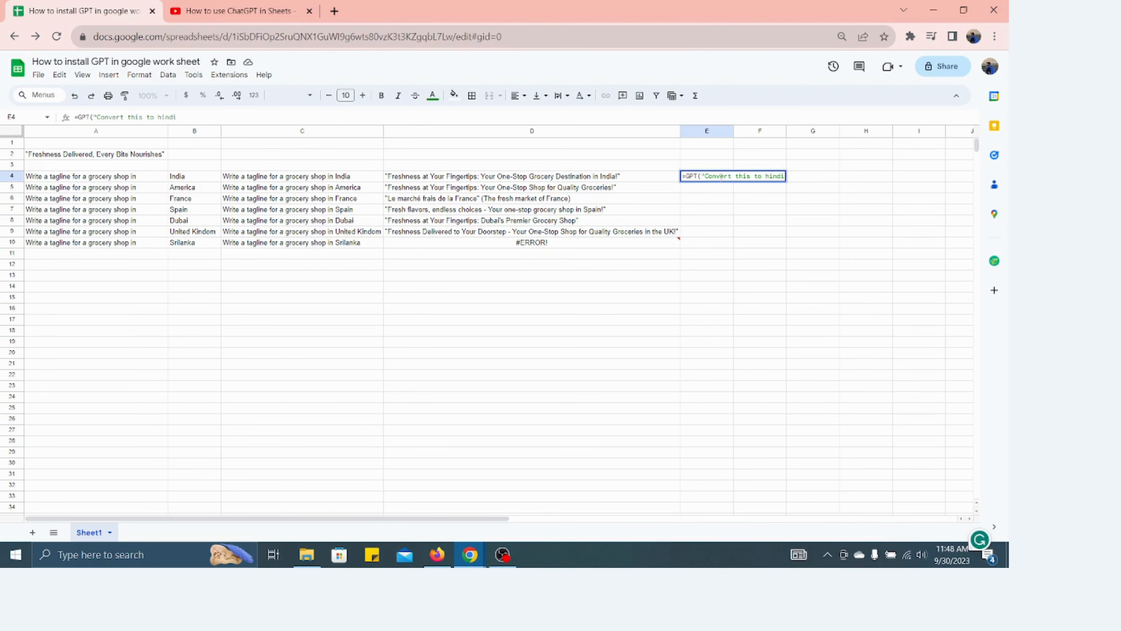
type("\",")
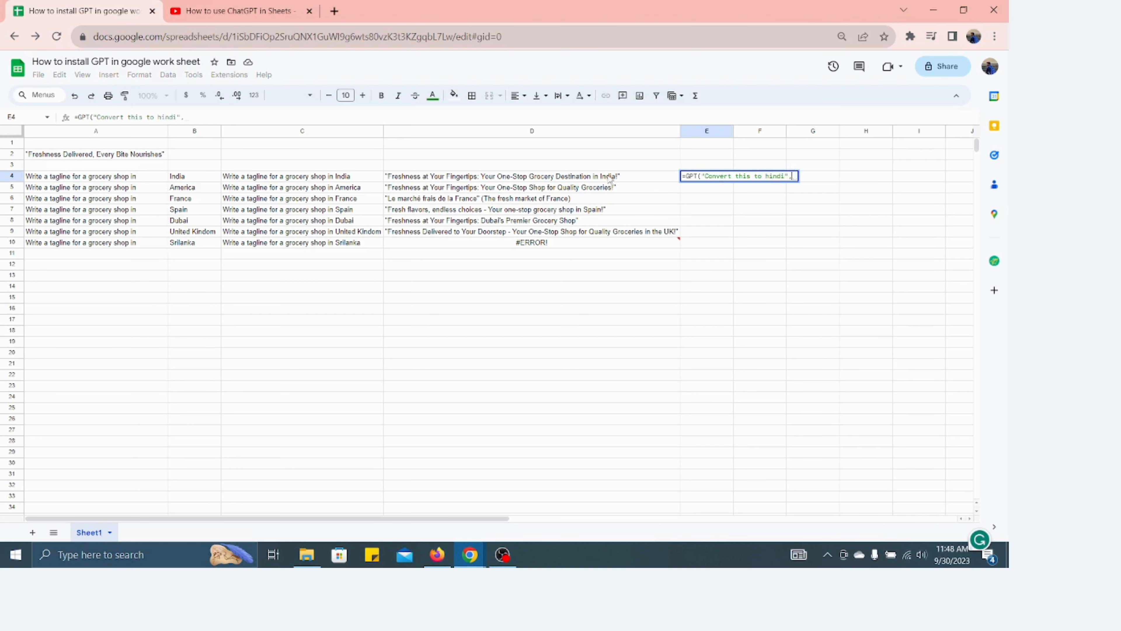
left_click(569, 179)
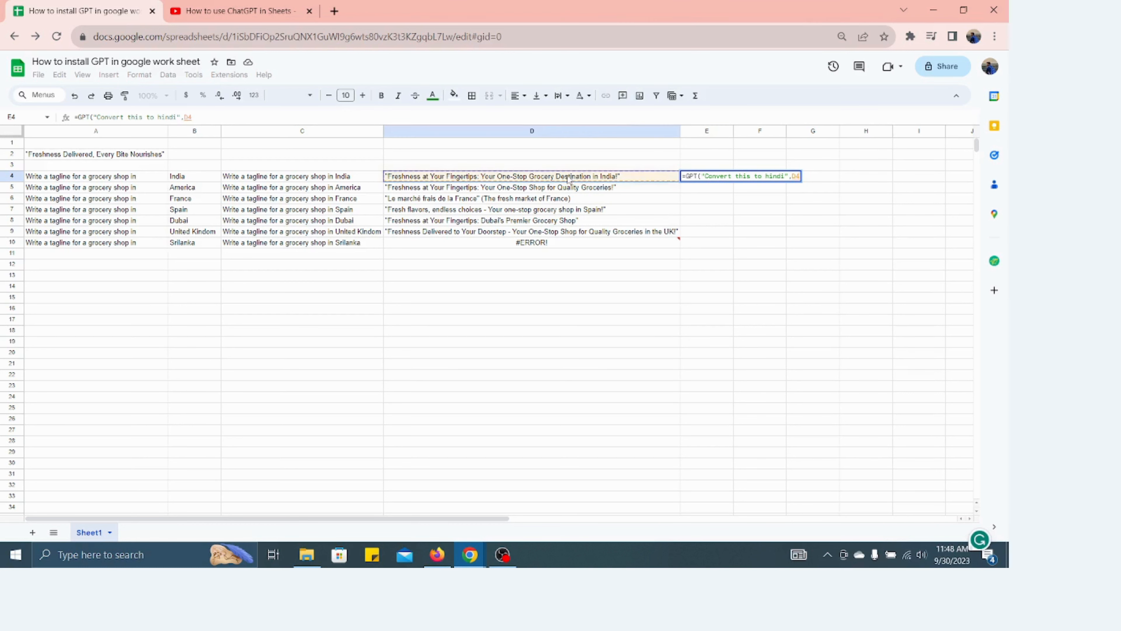
type(")")
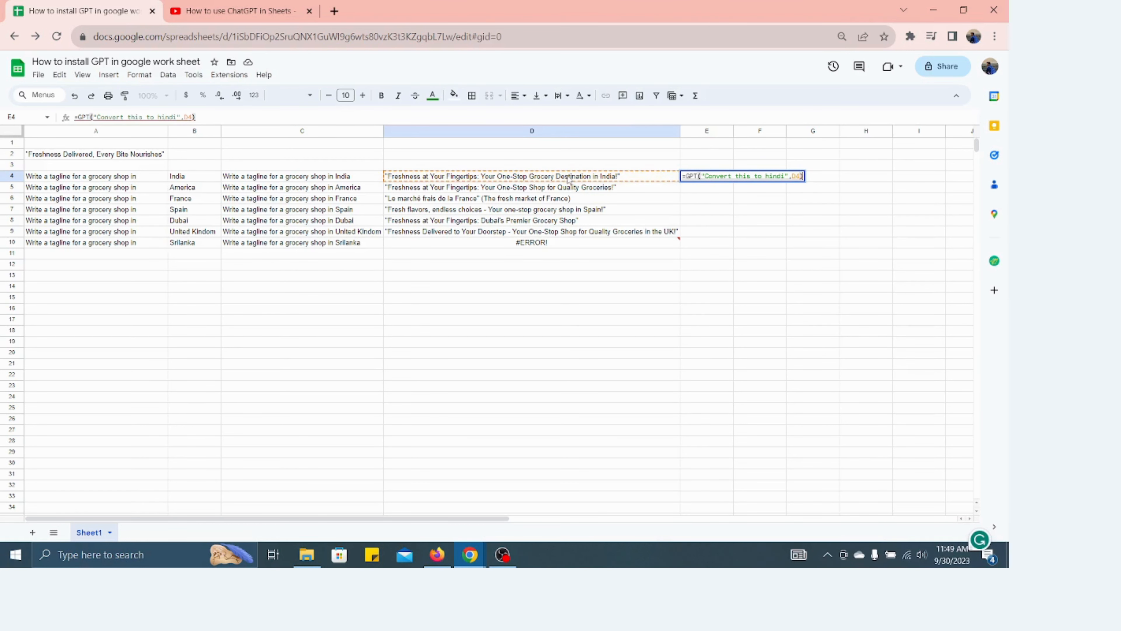
key("Return")
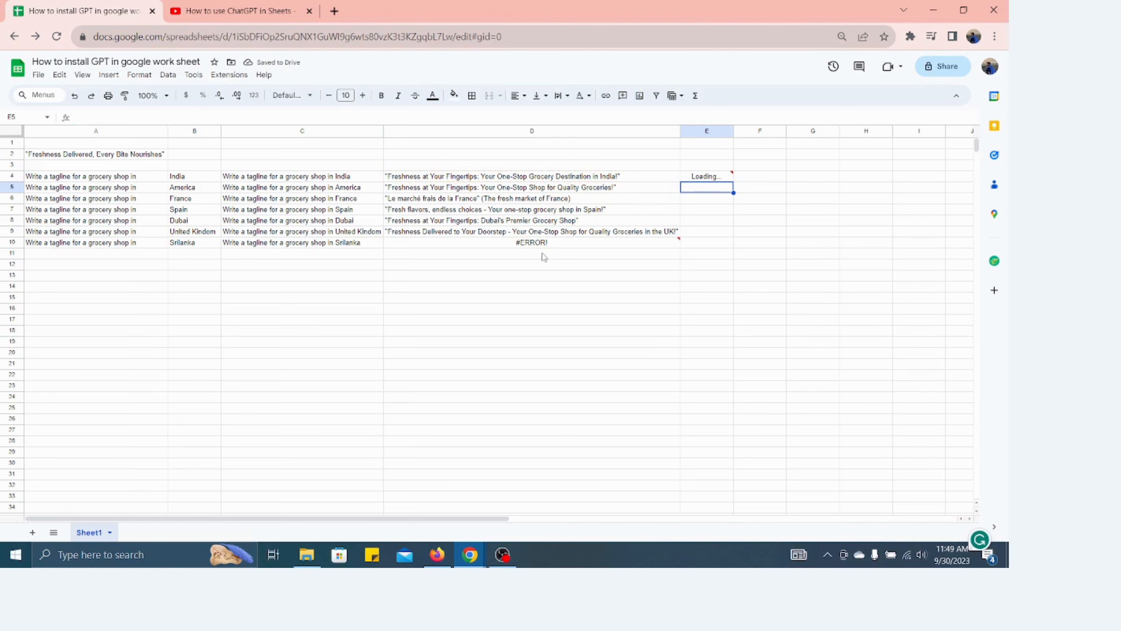
- Clear the GPT formula from cell D10 in the Srilanka row
left_click(534, 246)
key("Delete")
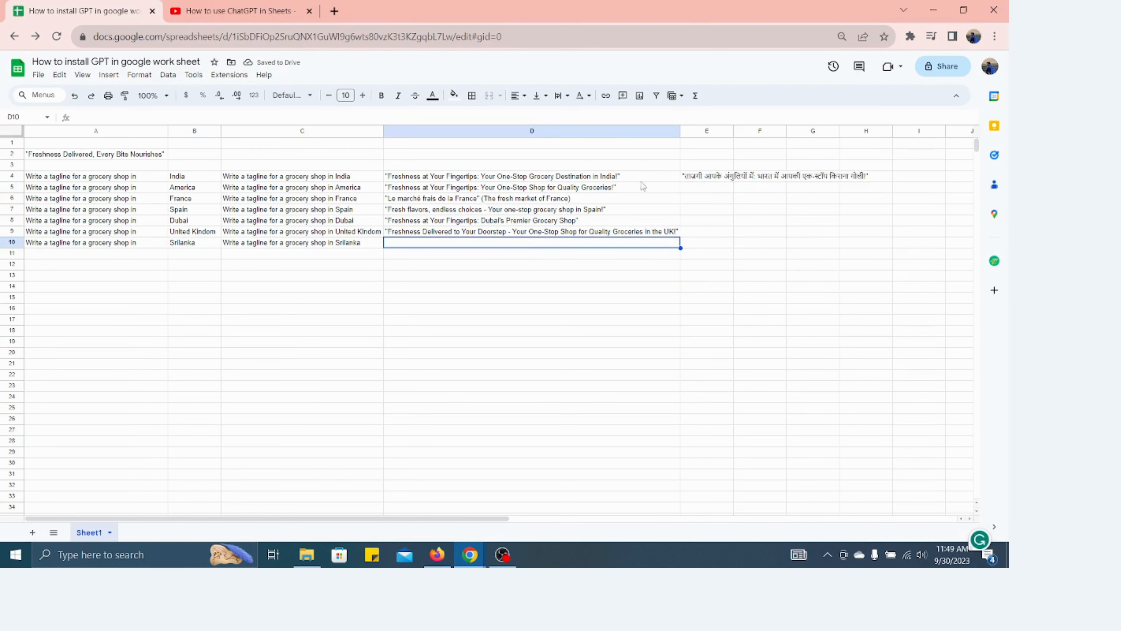
- Copy the whole text of the Hindi translation formula in cell E4, leaving the cell unchanged
left_click(628, 189)
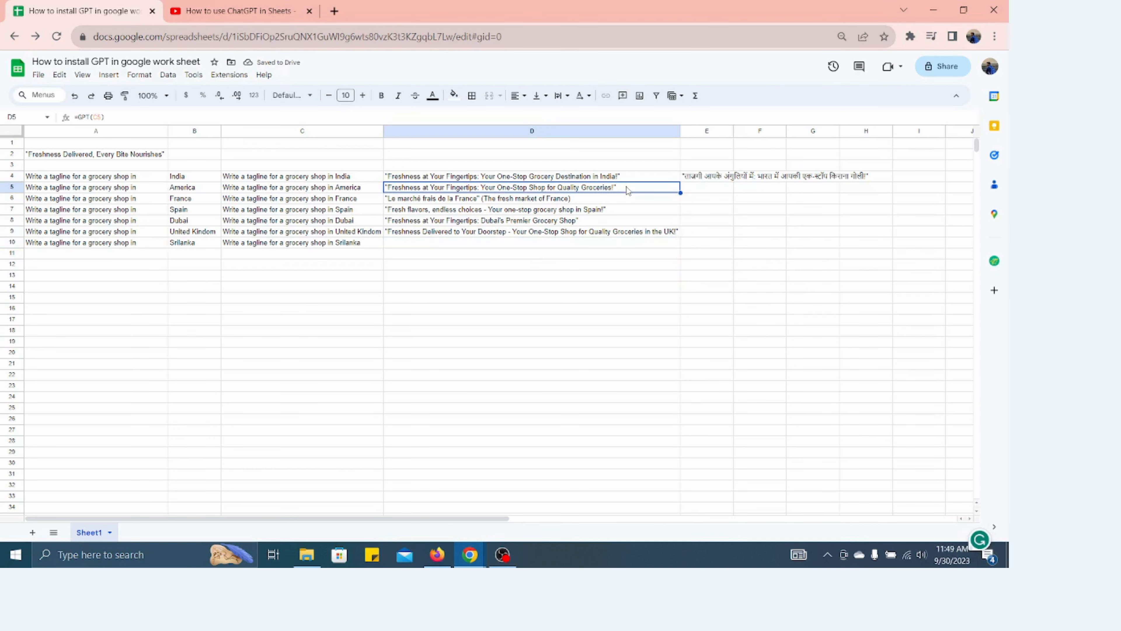
left_click(702, 179)
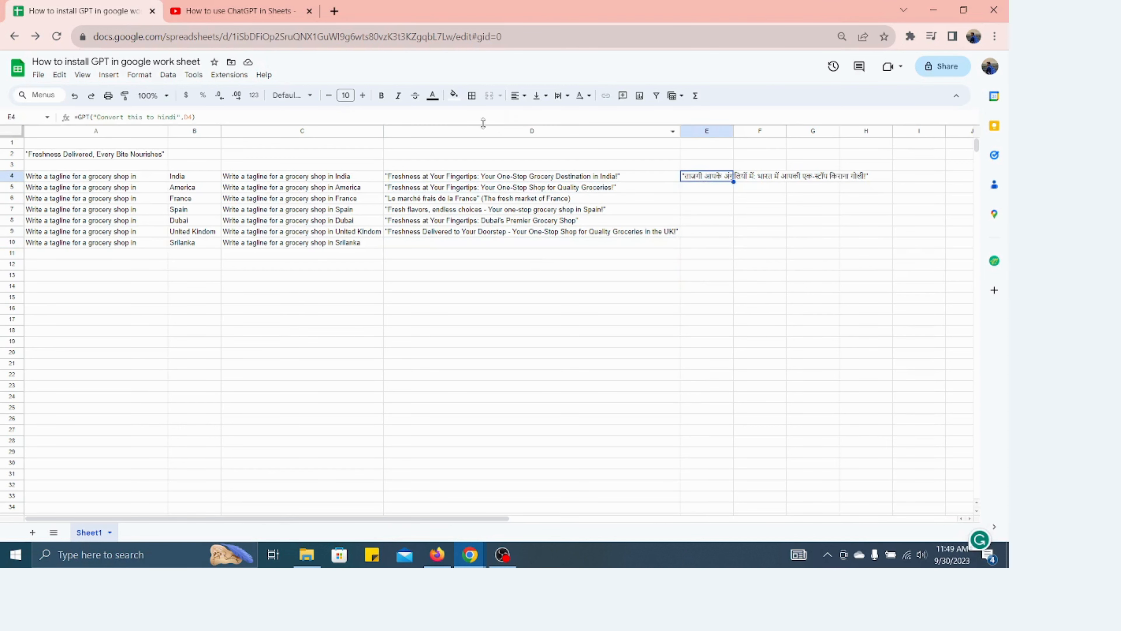
left_click(457, 116)
key("ctrl+a")
key("ctrl+c")
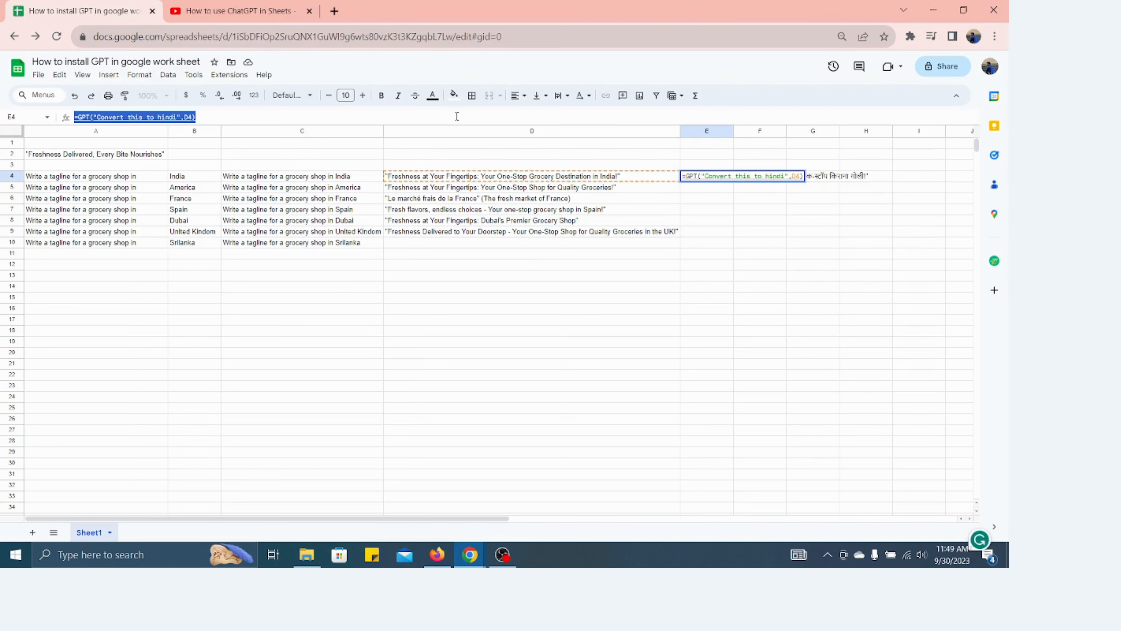
key("Return")
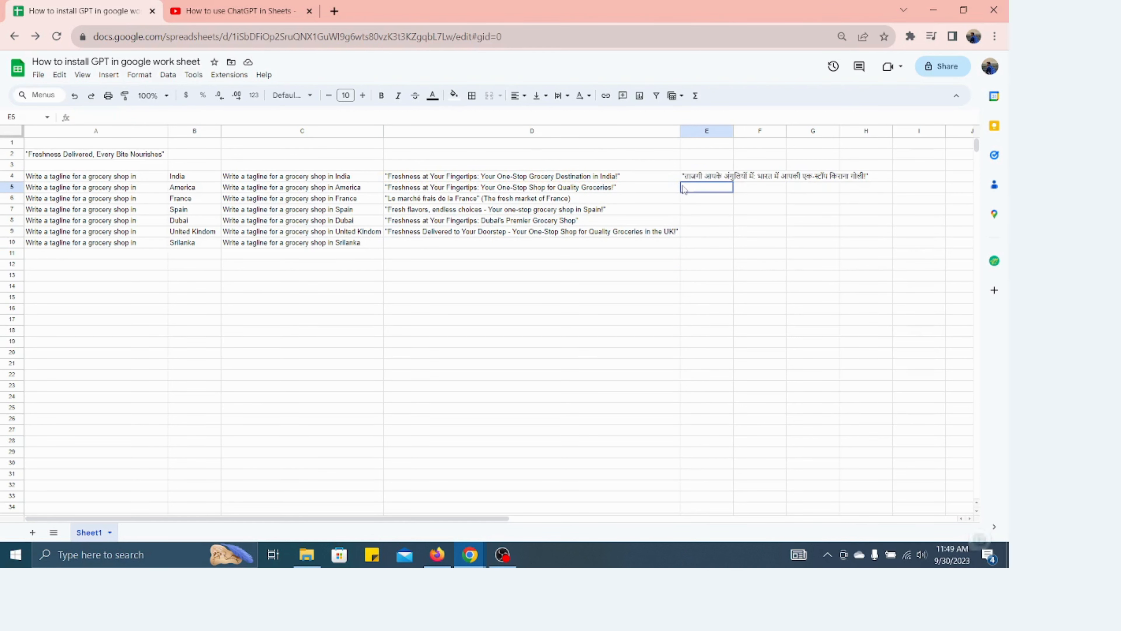
- Translate the America tagline in cell E5 by reusing the copied formula as =GPT("Convert this to Spanish",D5)
key("ctrl+v")
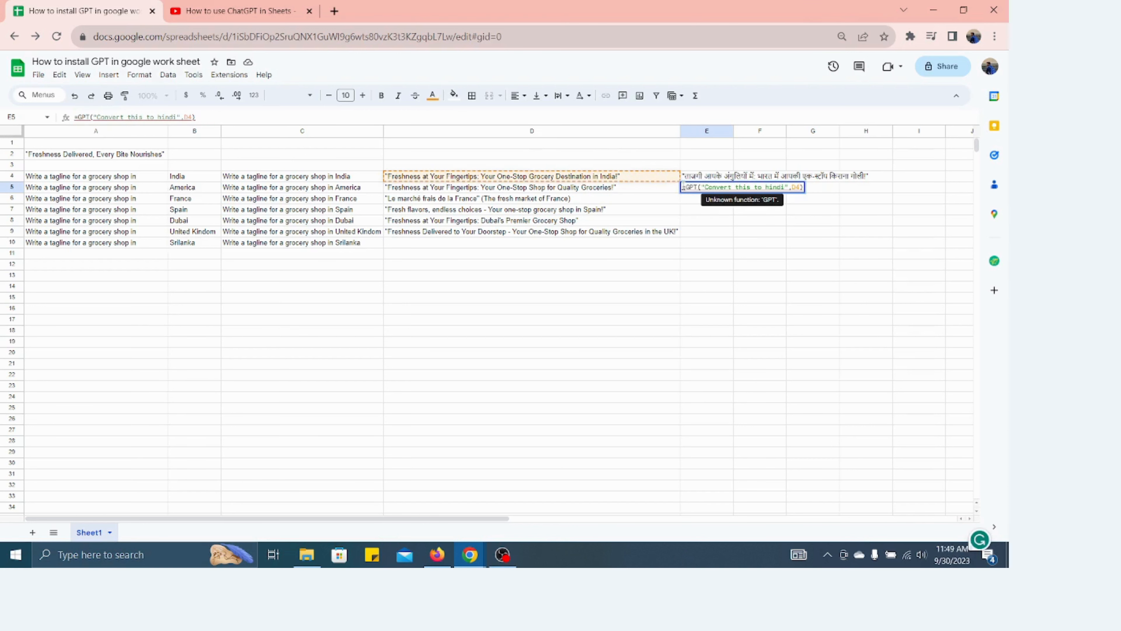
key("BackSpace")
type("5")
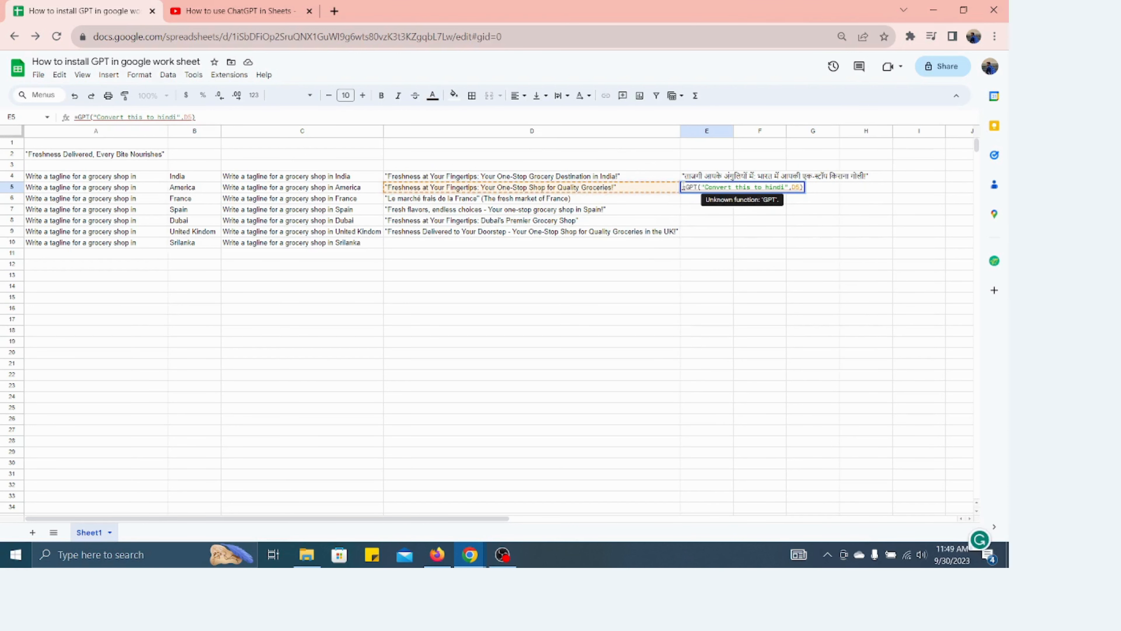
key("BackSpace")
key("BackSpace")
key("BackSpace")
key("BackSpace")
key("BackSpace")
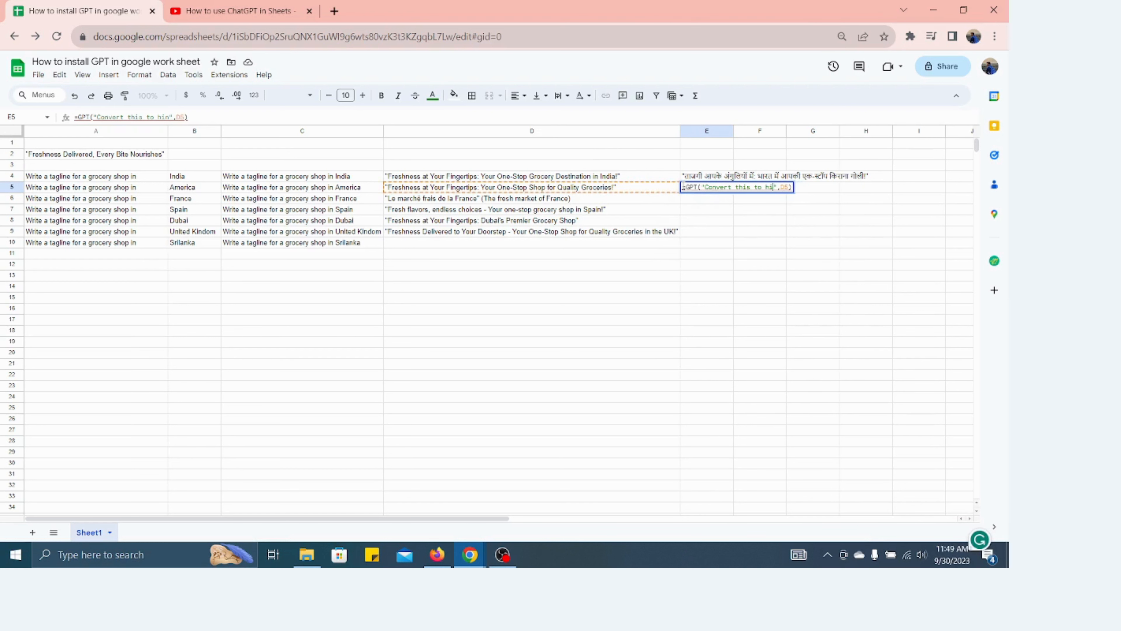
type("Spanish")
key("Return")
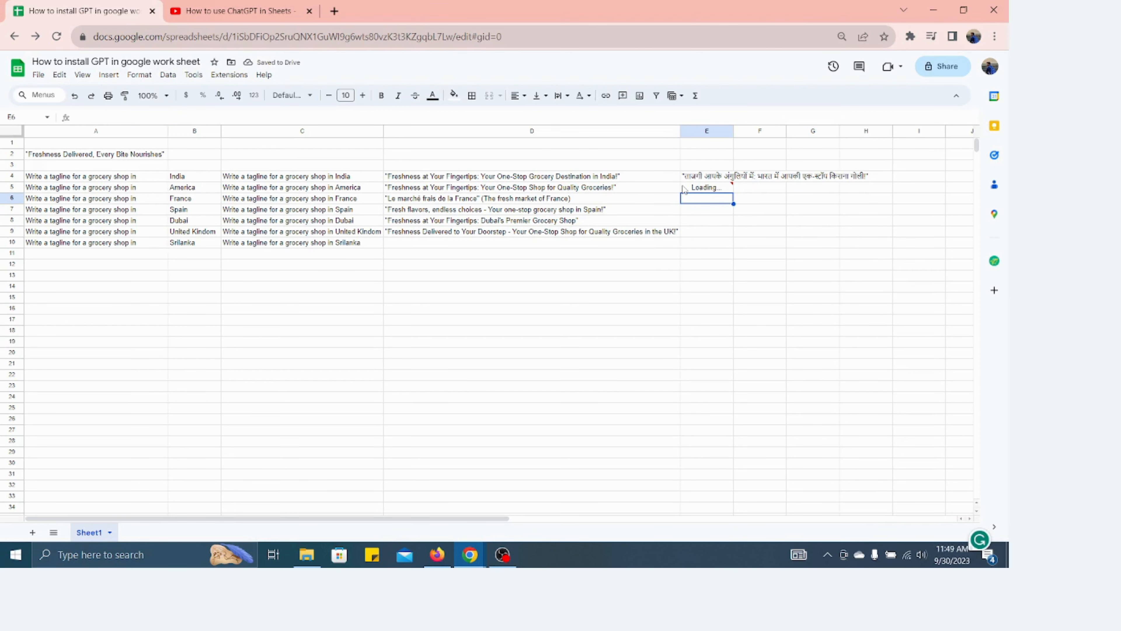
- Paste the copied translation formula into cell E6 and point its reference to the France tagline in D6
double_click(700, 202)
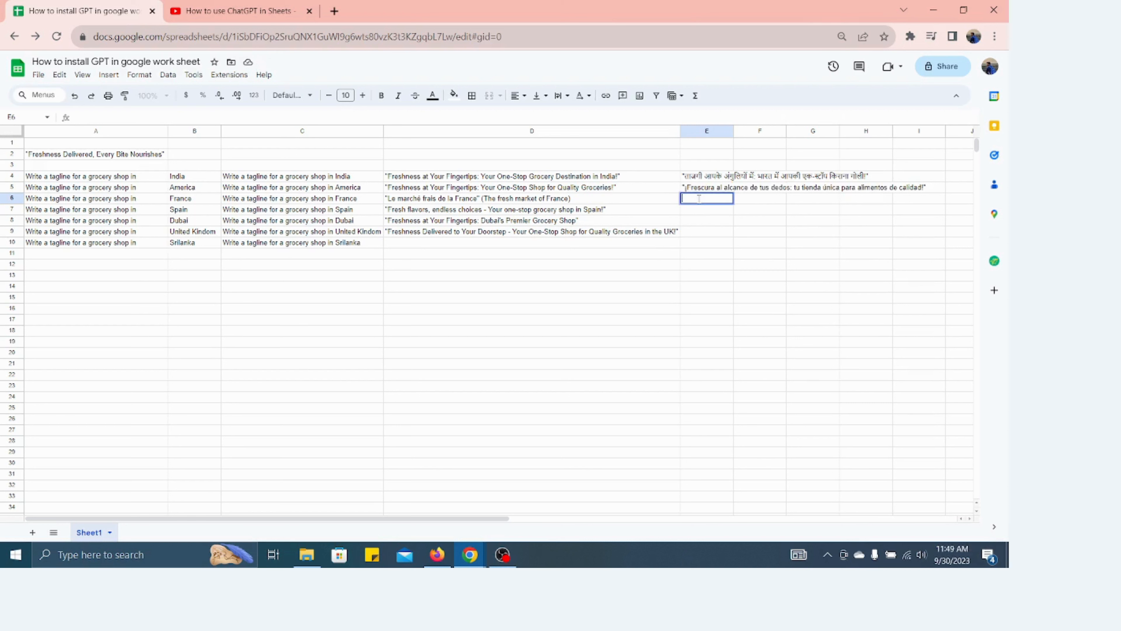
key("ctrl+v")
key("Left")
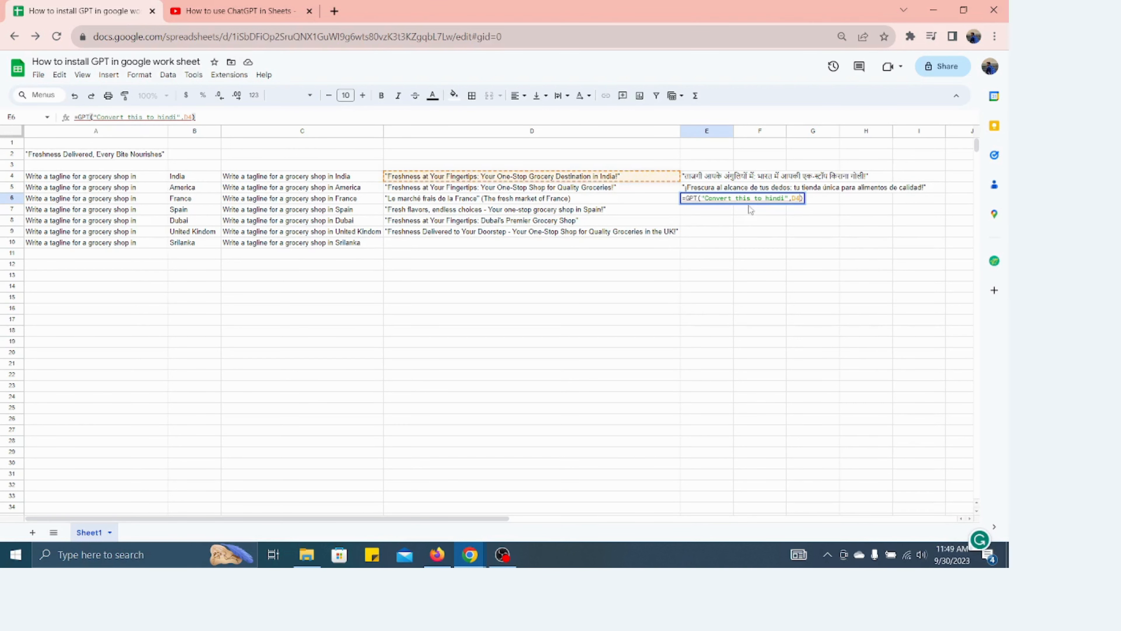
key("BackSpace")
type("6")
- Replace hindi with French in the E6 formula's prompt and enter the formula
key("Left")
key("Left")
key("Left")
key("Left")
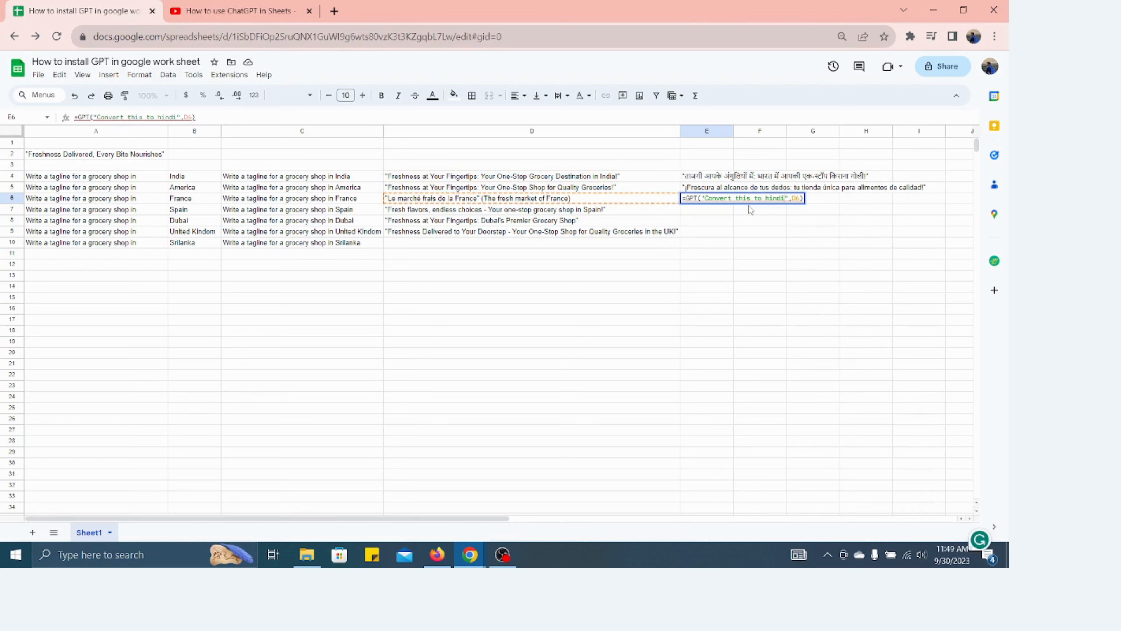
key("BackSpace")
key("BackSpace")
key("BackSpace")
key("BackSpace")
key("BackSpace")
type("French")
key("Return")
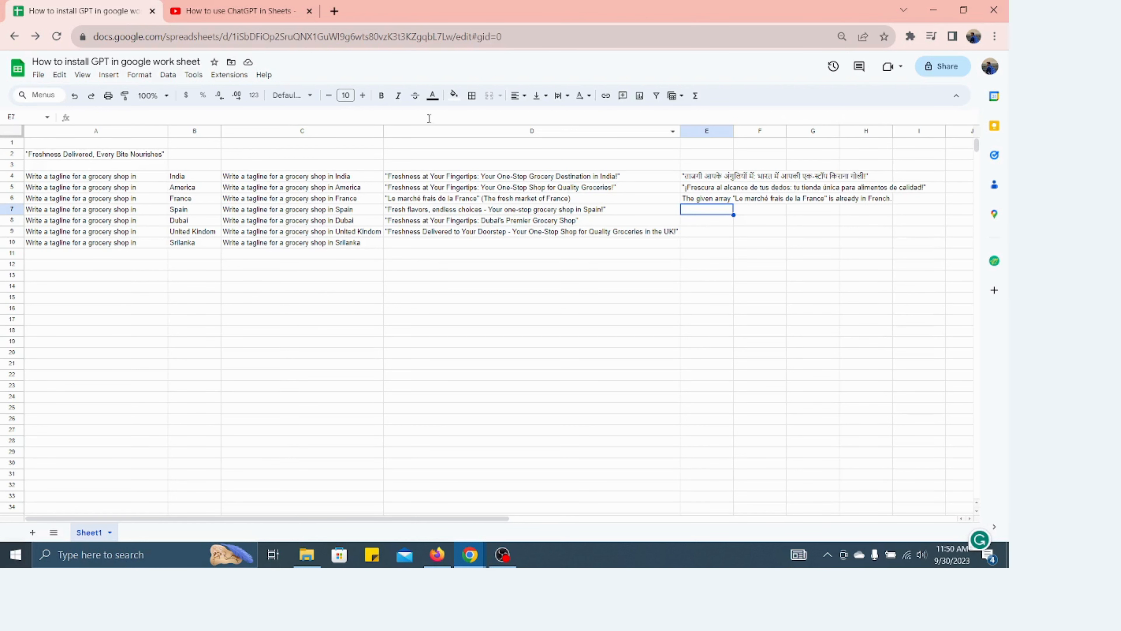
- Search the Google Workspace Marketplace for the GPT for Docs Sheets Slides add-on, and close the marketplace
left_click(230, 75)
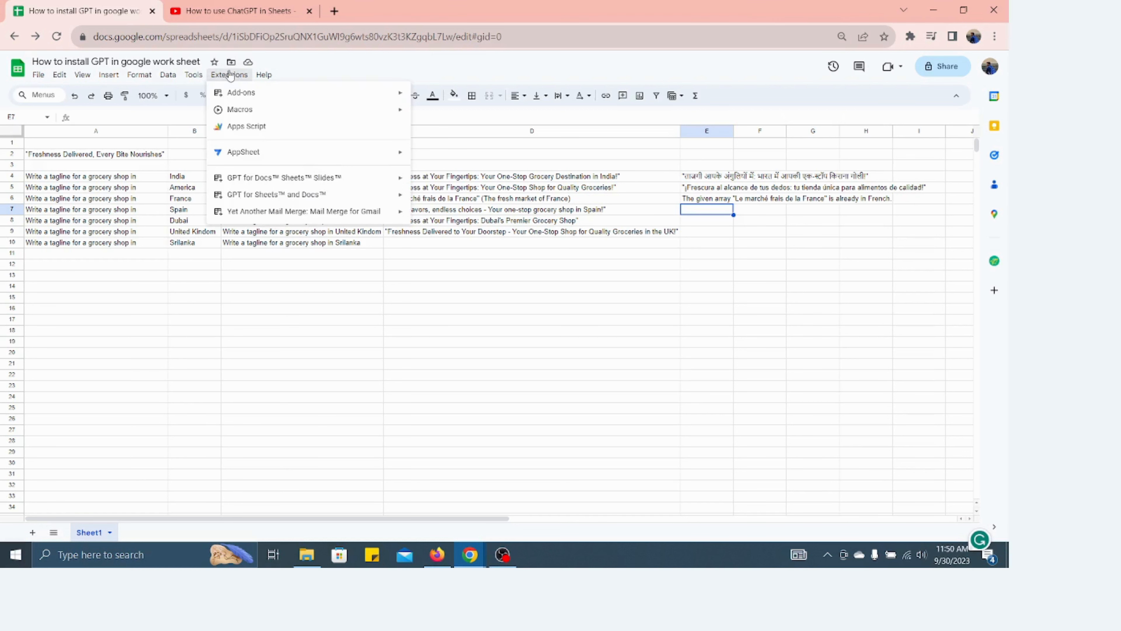
mouse_move(257, 93)
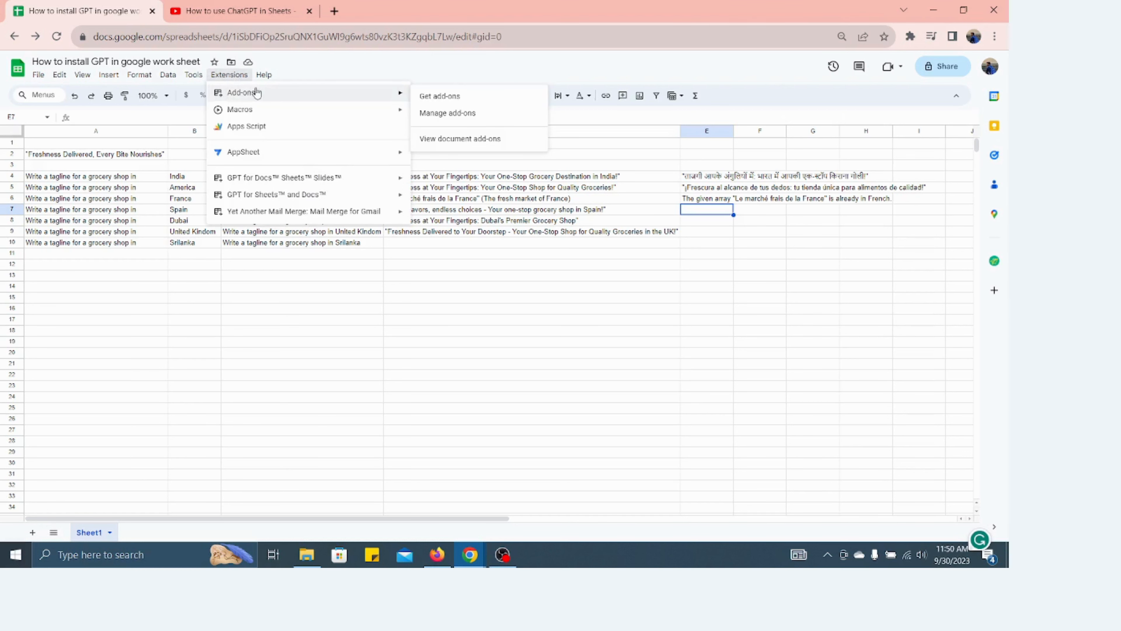
left_click(444, 96)
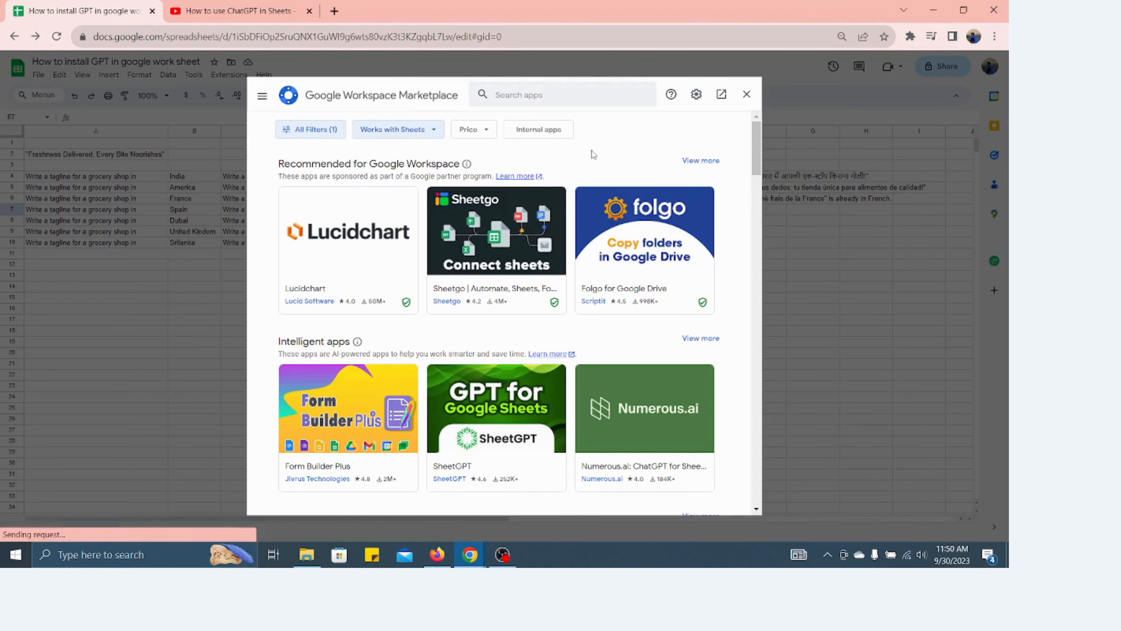
left_click(552, 97)
type("gpt")
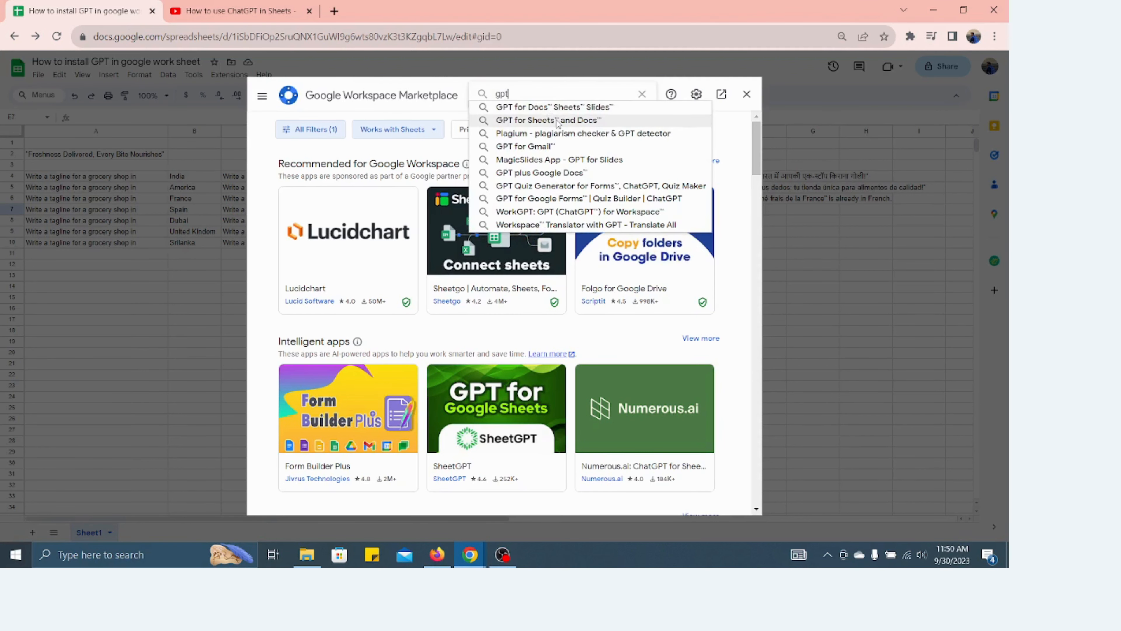
left_click(555, 108)
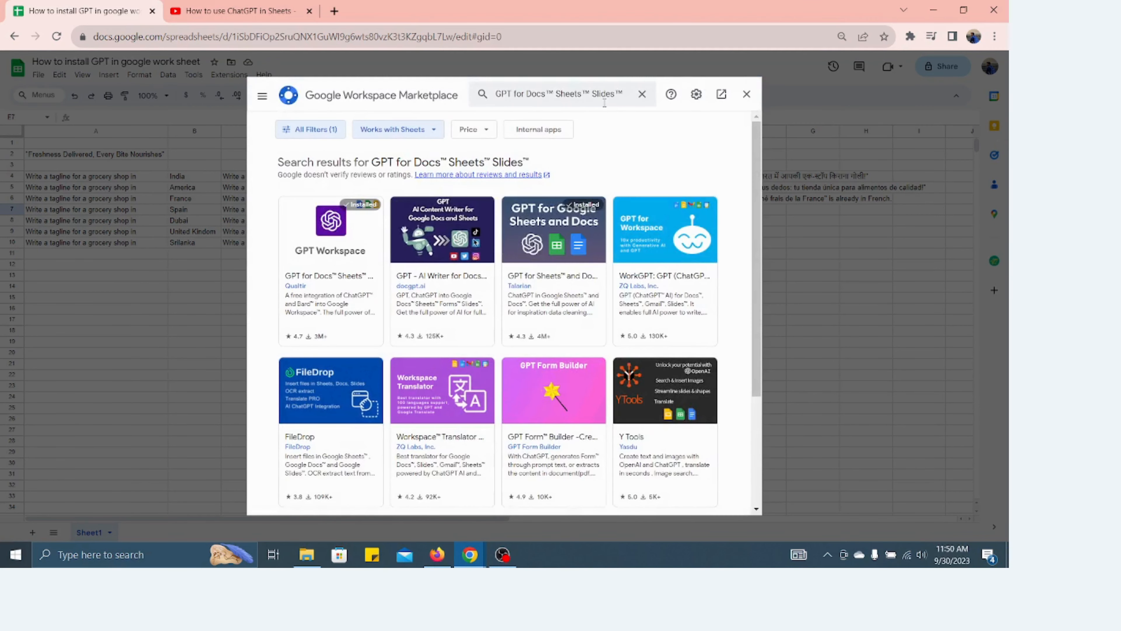
left_click(747, 100)
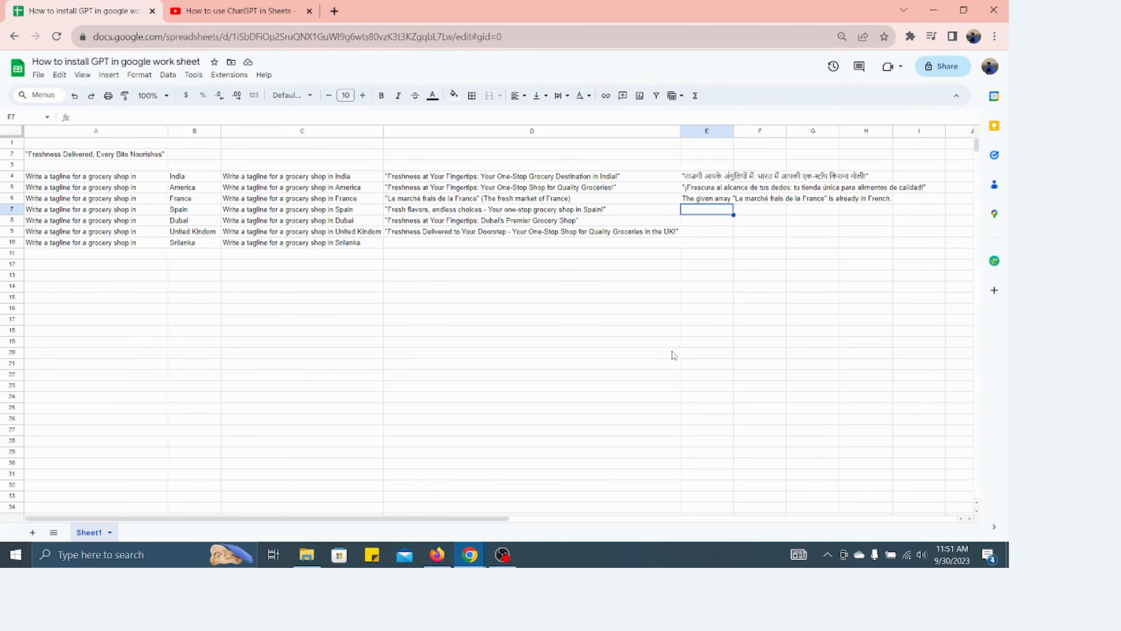